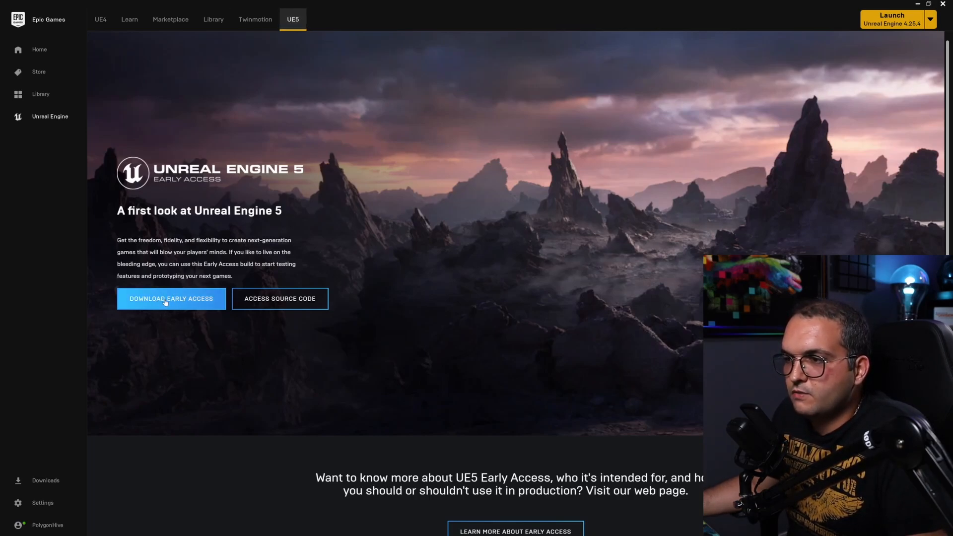
Step: Look over the UE5 Early Access page and launch the installed 5.0.0 Early Access engine from the library
{"action": "scroll", "coordinate": [171, 294], "scroll_direction": "down", "scroll_amount": 10}
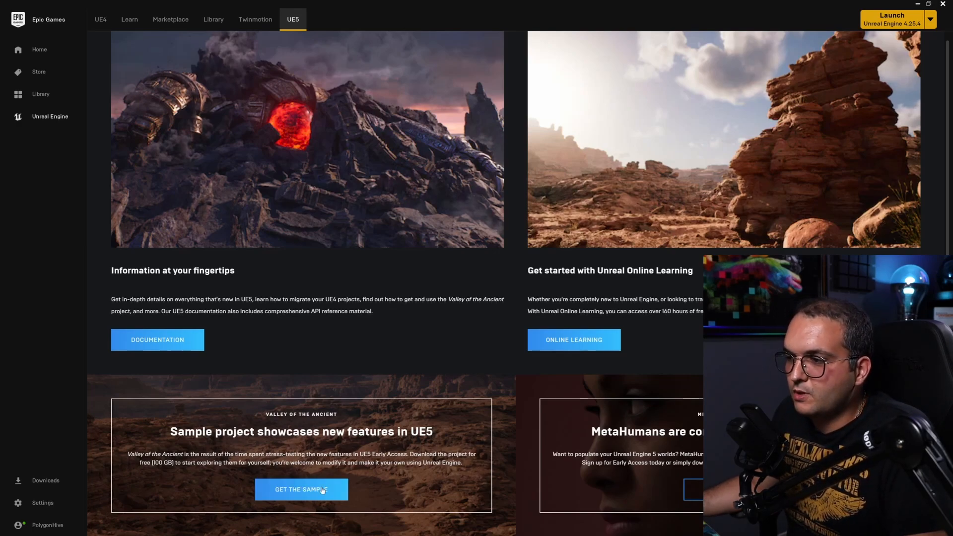
{"action": "left_click", "coordinate": [213, 20]}
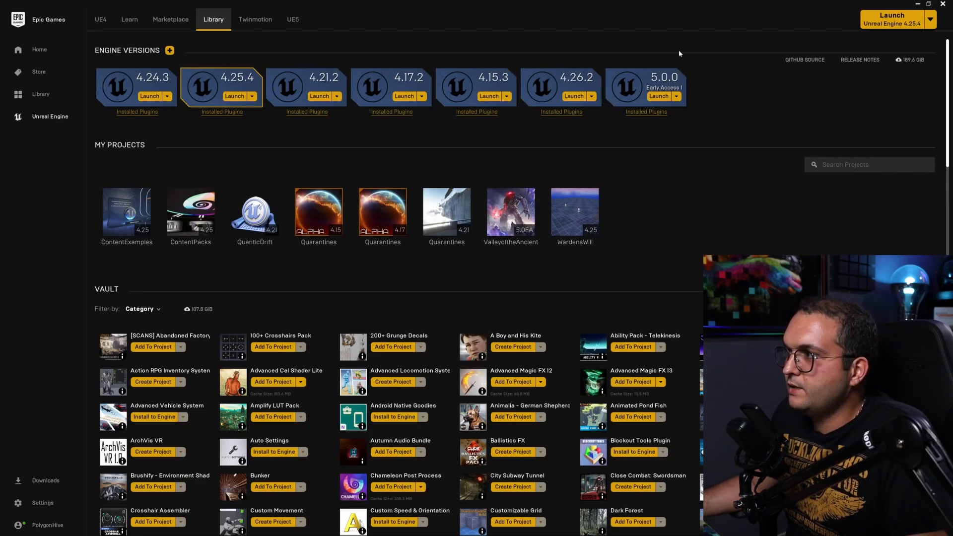
{"action": "left_click", "coordinate": [661, 96]}
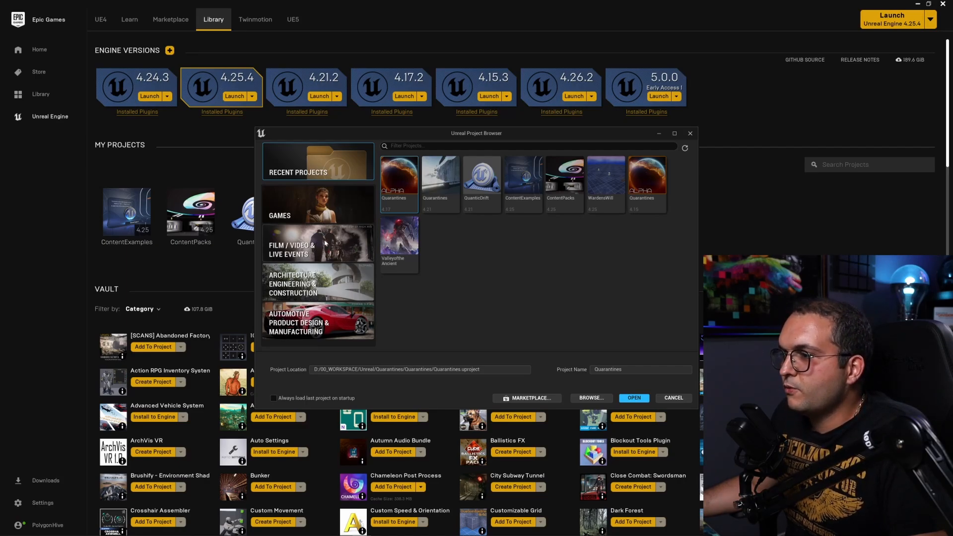
Step: Create a Blueprint game project named UE5_Tutorial from the Third Person template, keeping the default project settings
{"action": "left_click", "coordinate": [292, 208]}
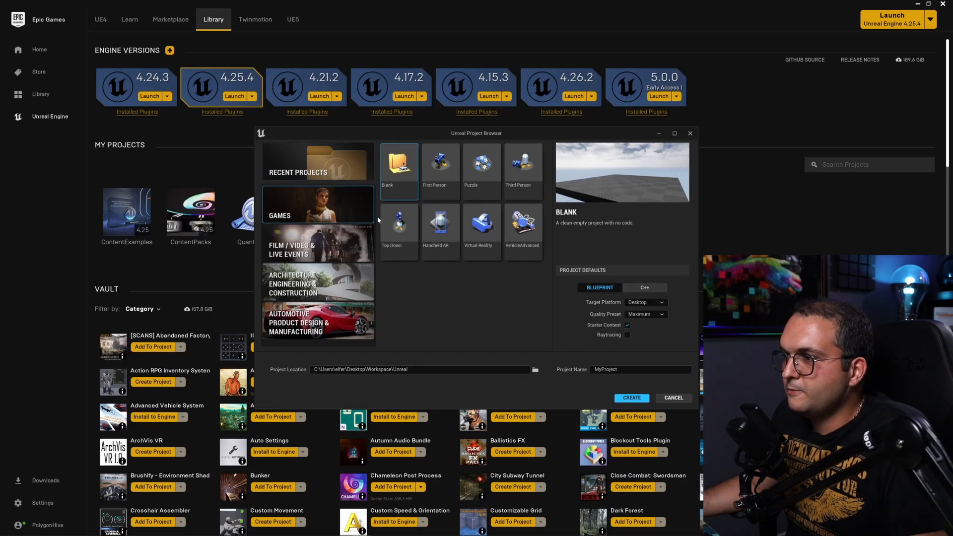
{"action": "left_click", "coordinate": [520, 174]}
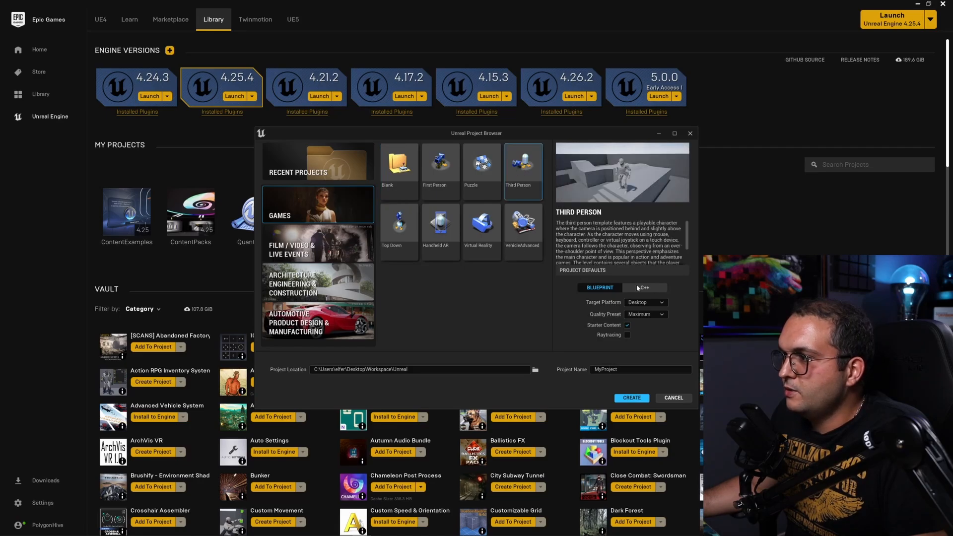
{"action": "left_click", "coordinate": [613, 369]}
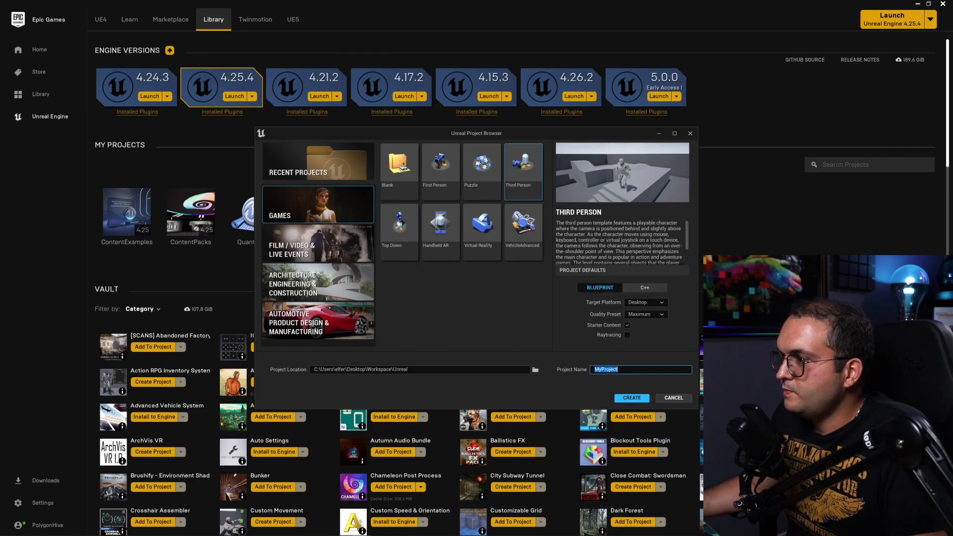
{"action": "type", "text": "UE5"}
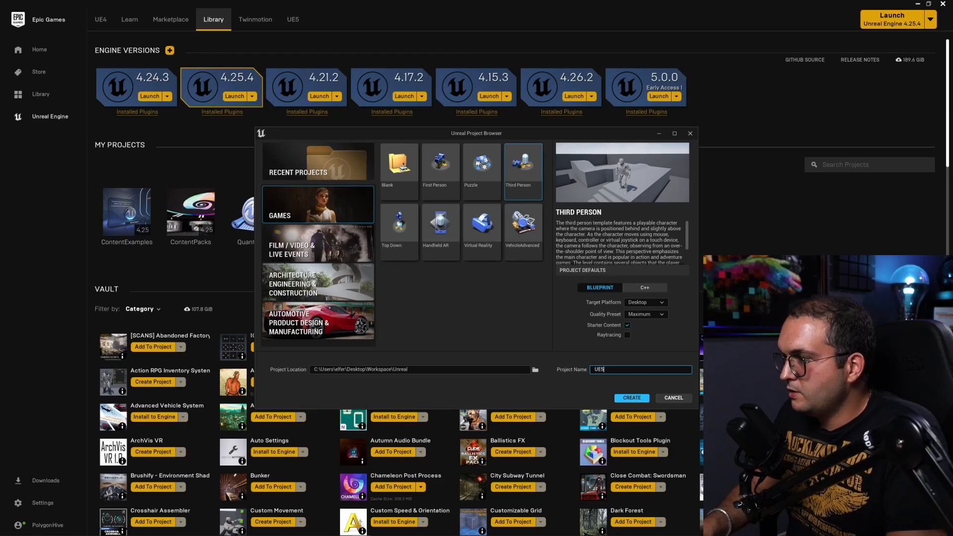
{"action": "type", "text": "_"}
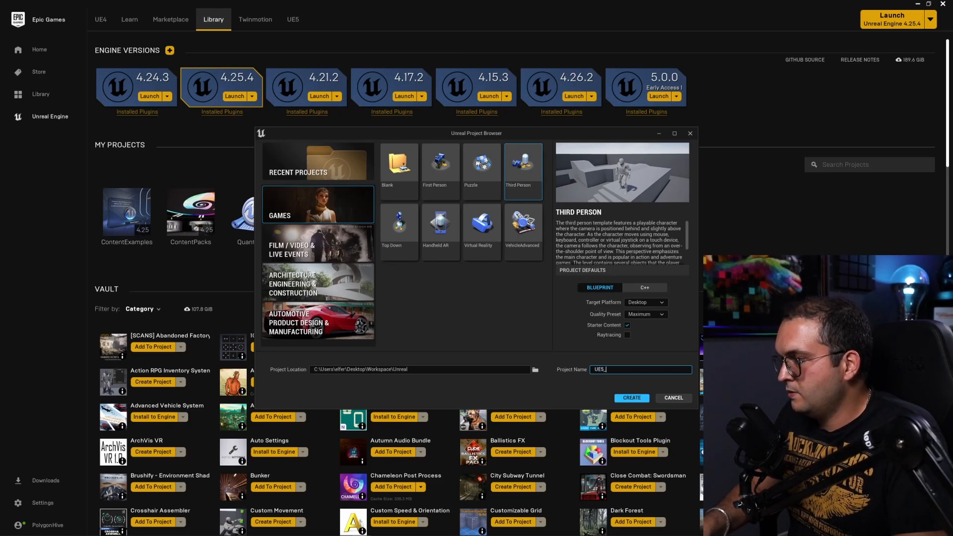
{"action": "type", "text": "Tutori"}
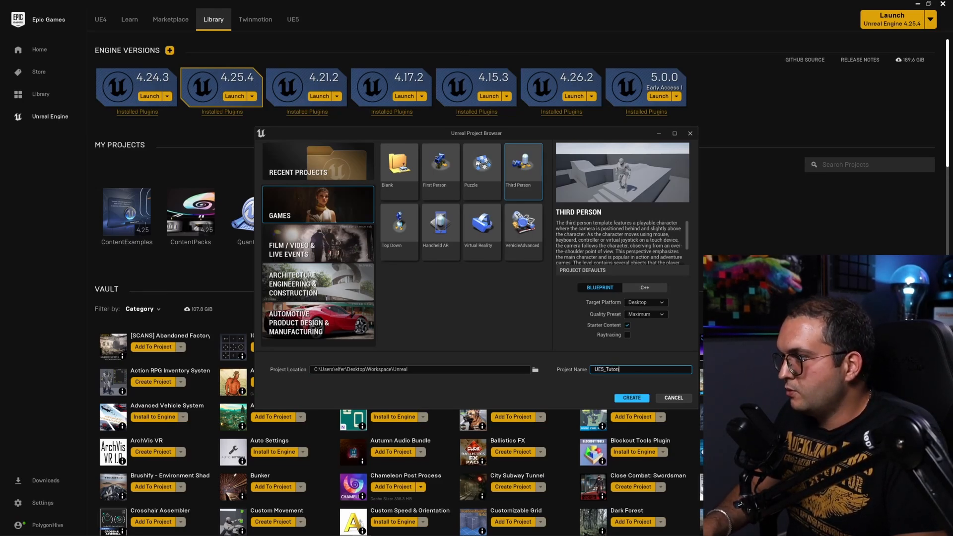
{"action": "type", "text": "al"}
{"action": "left_click", "coordinate": [635, 398]}
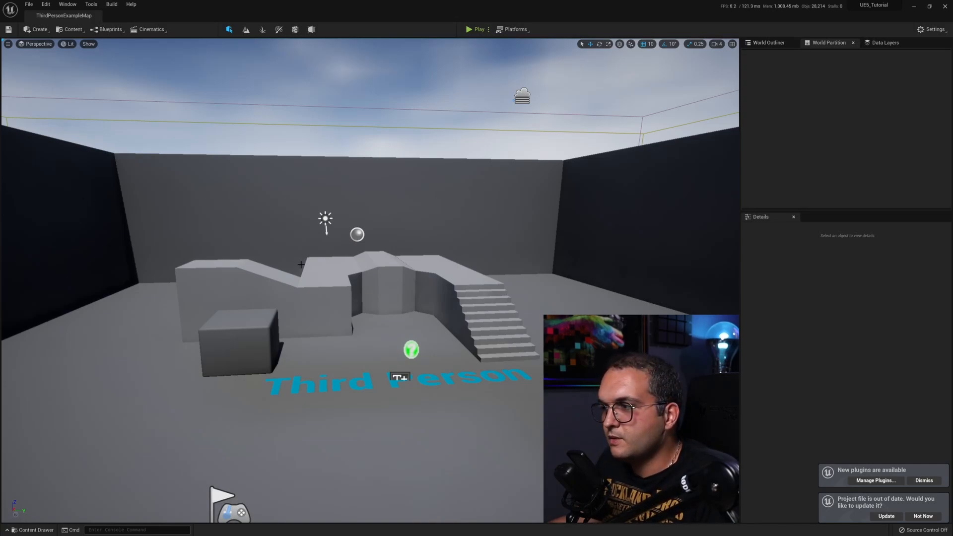
Step: Dismiss the new plugins notification and update the out-of-date project file
{"action": "left_click", "coordinate": [924, 480]}
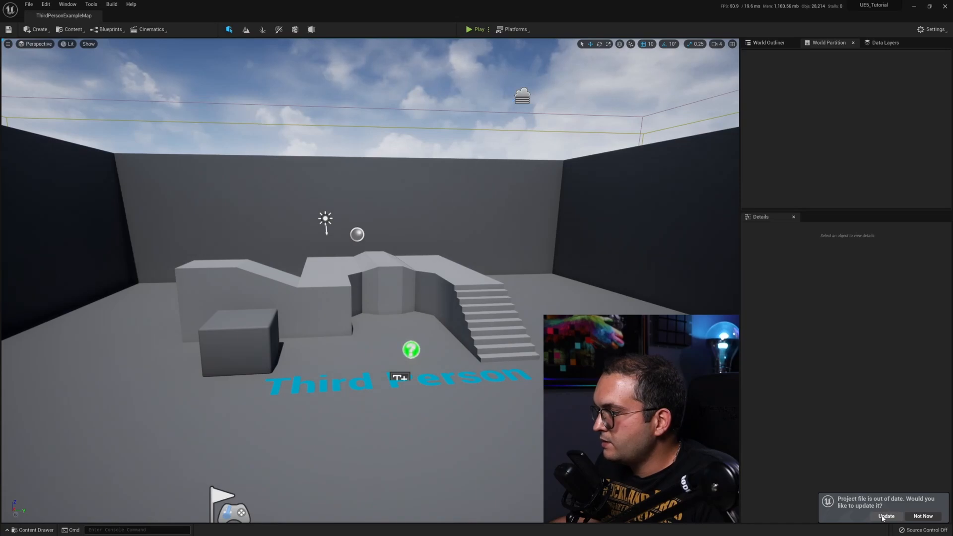
{"action": "left_click", "coordinate": [885, 517]}
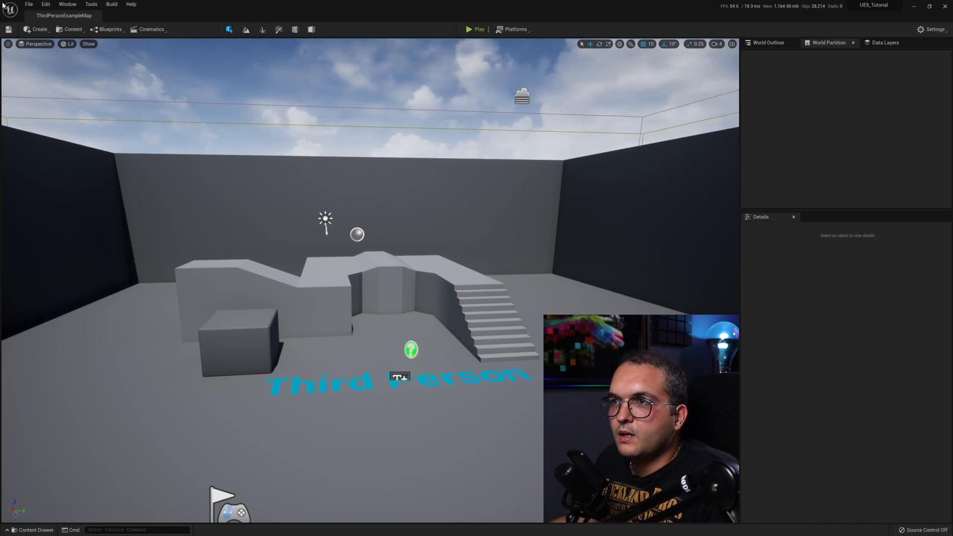
Step: Examine the editor's file, edit, tools and help commands, including the level, project and configuration options
{"action": "left_click", "coordinate": [28, 4]}
{"action": "mouse_move", "coordinate": [78, 8]}
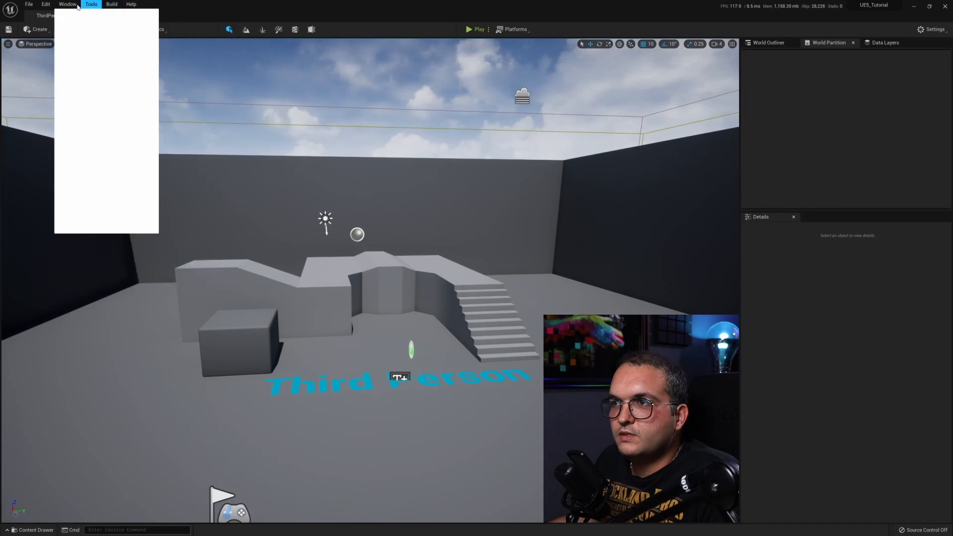
{"action": "mouse_move", "coordinate": [30, 6]}
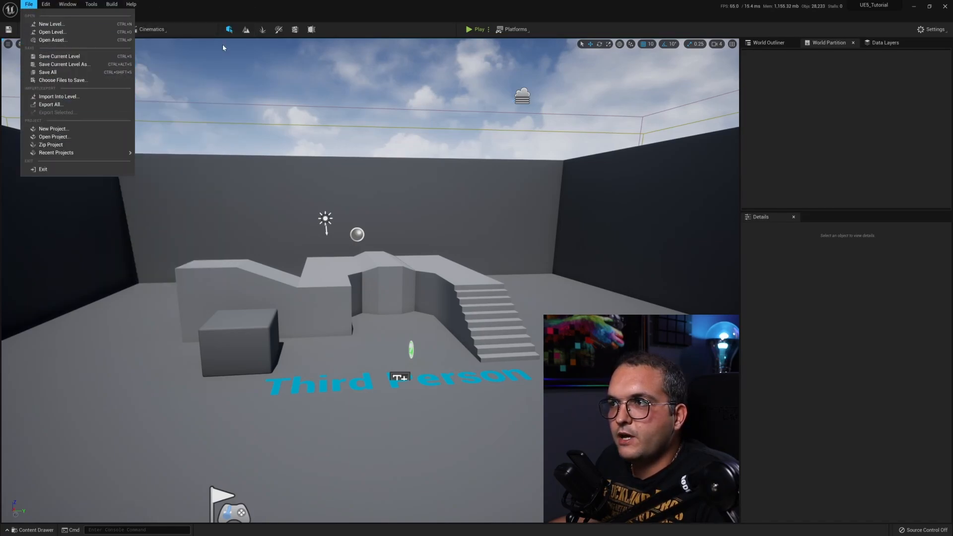
{"action": "left_click", "coordinate": [328, 3]}
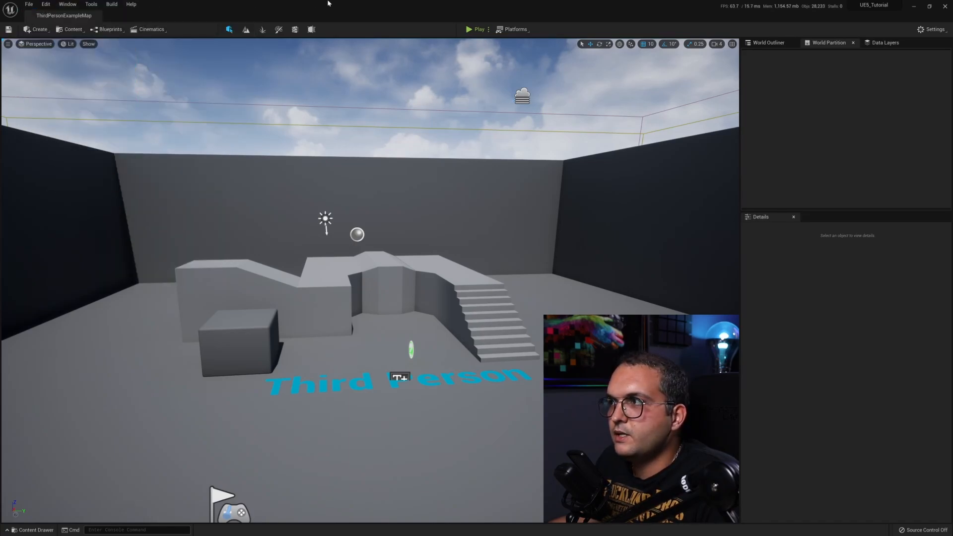
{"action": "left_click", "coordinate": [51, 6]}
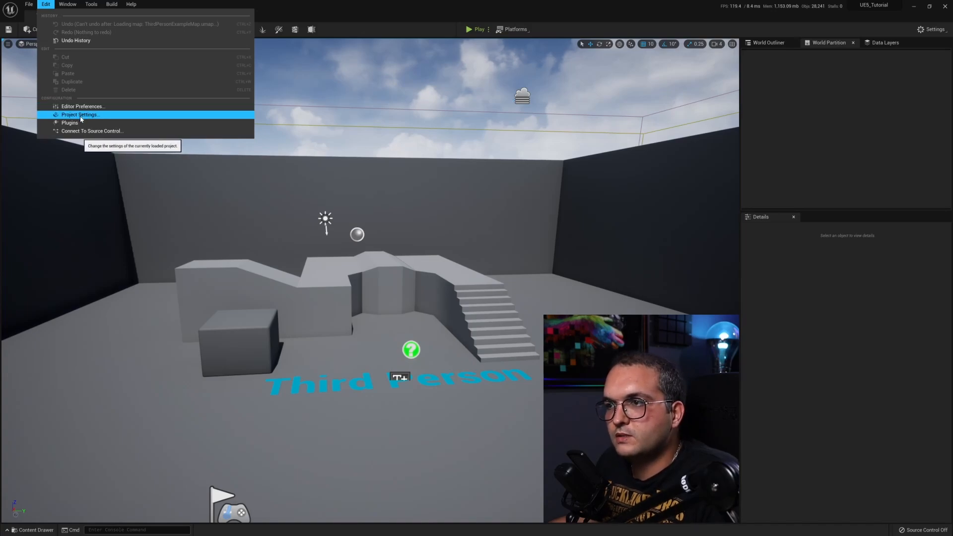
{"action": "mouse_move", "coordinate": [77, 3]}
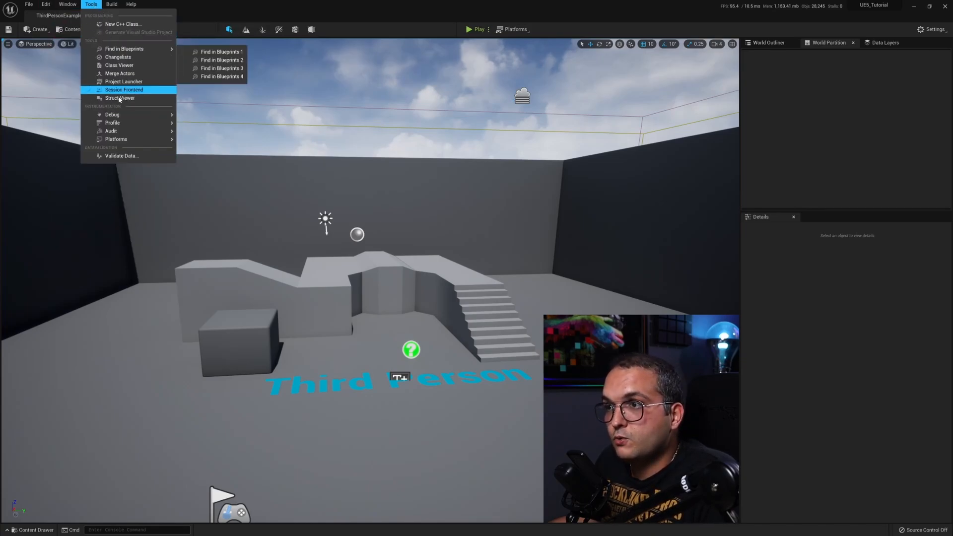
{"action": "mouse_move", "coordinate": [122, 117]}
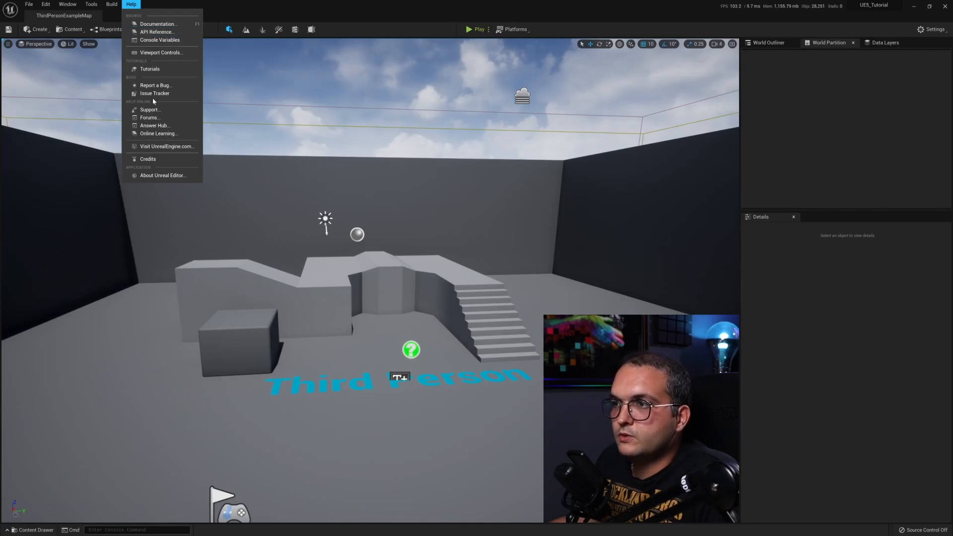
{"action": "left_click", "coordinate": [228, 3]}
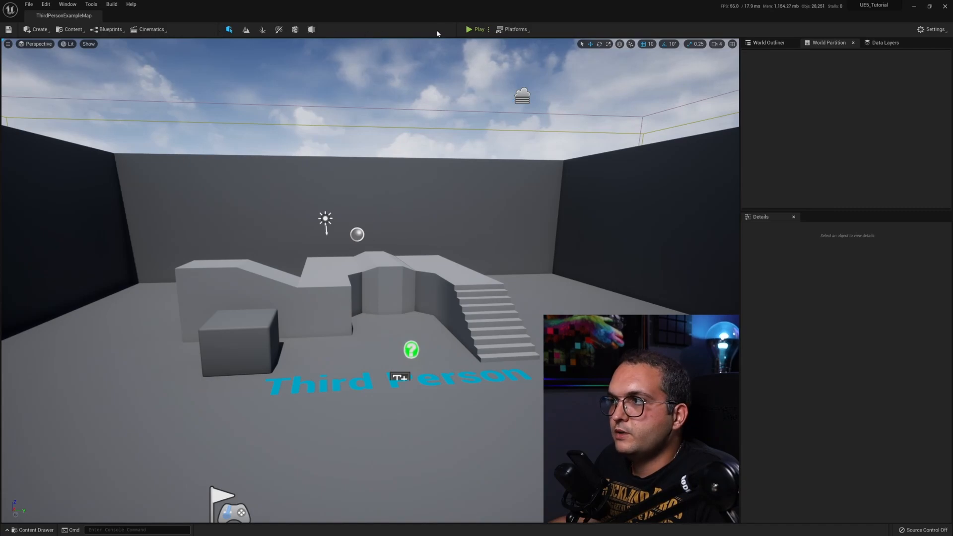
Step: Examine the options for creating actors and volumes, browsing content, editing Blueprints and game modes, and adding cinematic sequences
{"action": "left_click", "coordinate": [35, 30]}
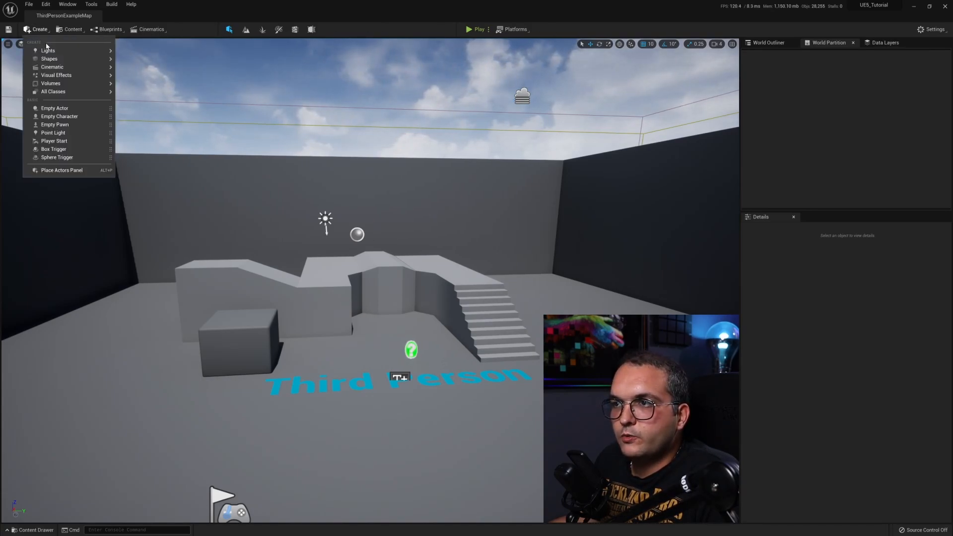
{"action": "mouse_move", "coordinate": [55, 52]}
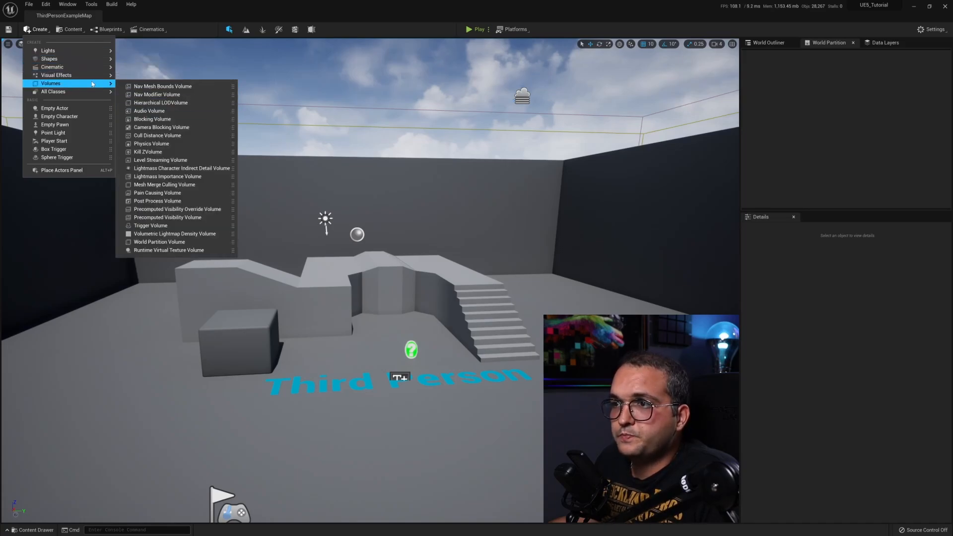
{"action": "mouse_move", "coordinate": [70, 92]}
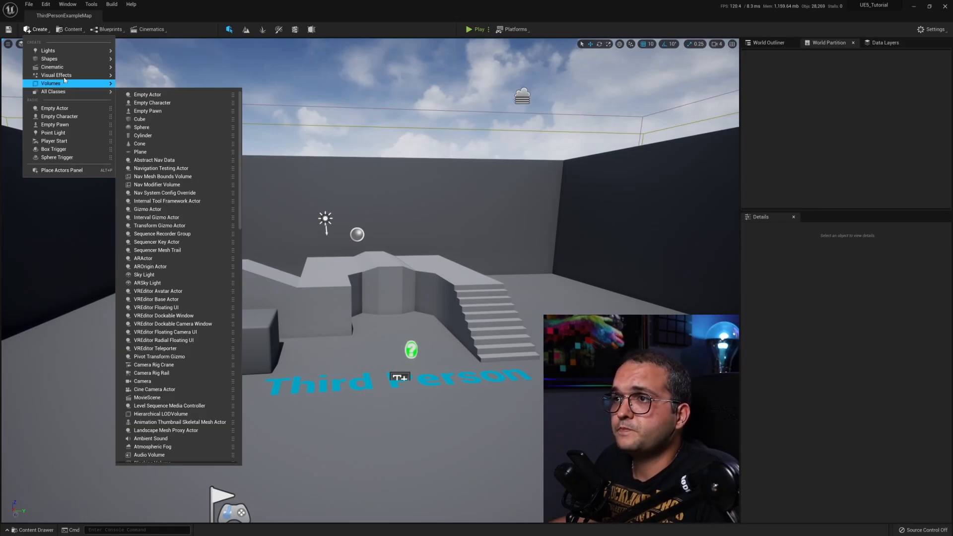
{"action": "left_click", "coordinate": [70, 30]}
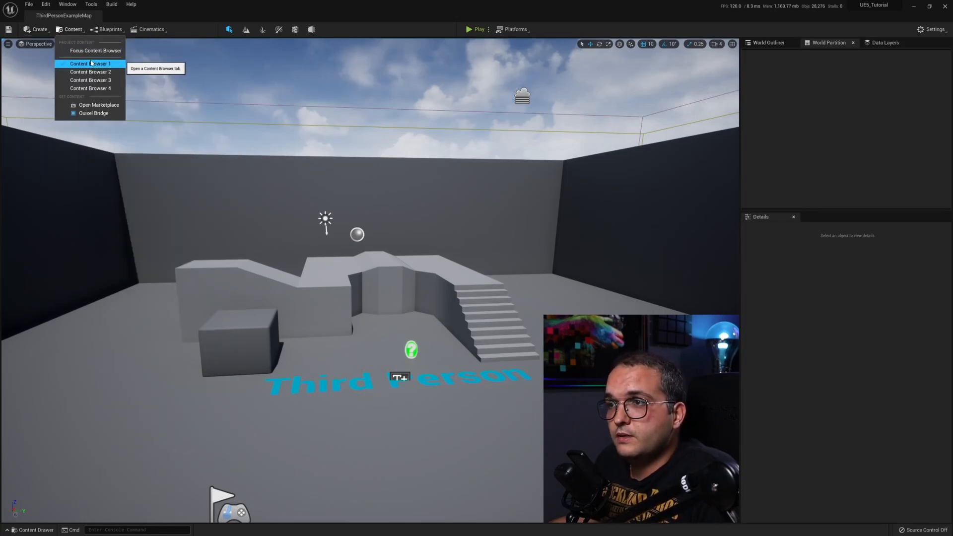
{"action": "left_click", "coordinate": [107, 30]}
{"action": "mouse_move", "coordinate": [115, 97]}
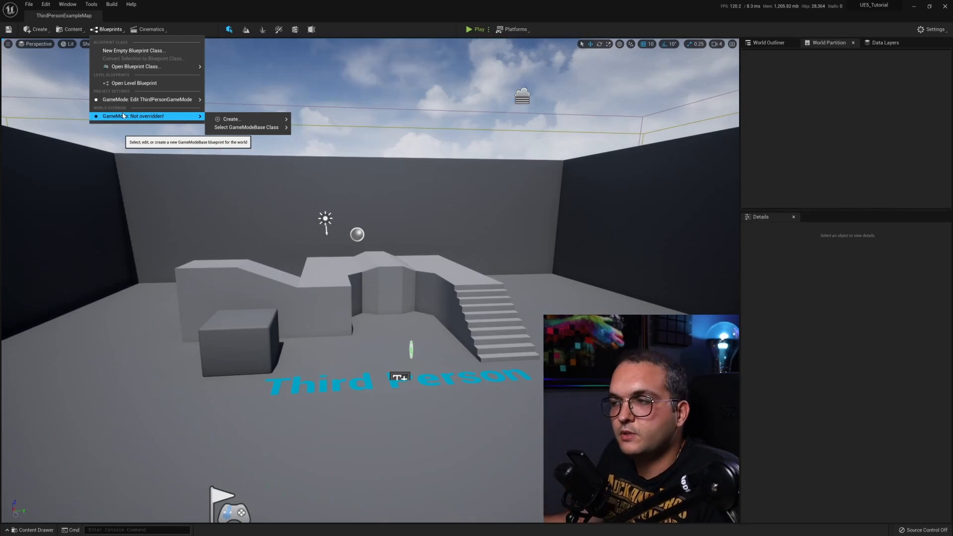
{"action": "left_click", "coordinate": [144, 20]}
{"action": "left_click", "coordinate": [148, 30]}
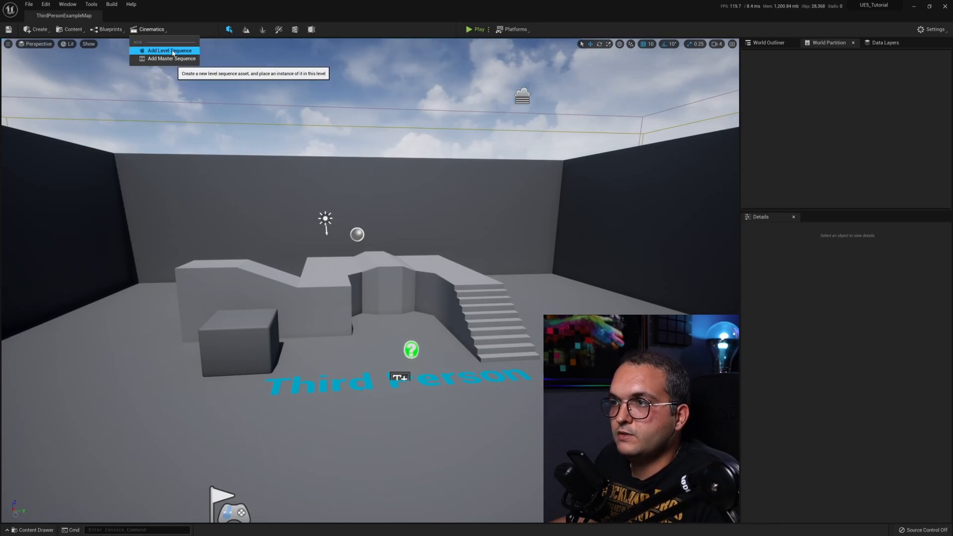
{"action": "left_click", "coordinate": [212, 26]}
Step: View the settings of the Landscape and Foliage editing modes and return to Select mode
{"action": "mouse_move", "coordinate": [370, 224]}
{"action": "right_mouse_down"}
{"action": "mouse_move", "coordinate": [371, 253]}
{"action": "mouse_move", "coordinate": [343, 243]}
{"action": "mouse_move", "coordinate": [328, 213]}
{"action": "mouse_move", "coordinate": [392, 211]}
{"action": "mouse_move", "coordinate": [368, 211]}
{"action": "right_mouse_up"}
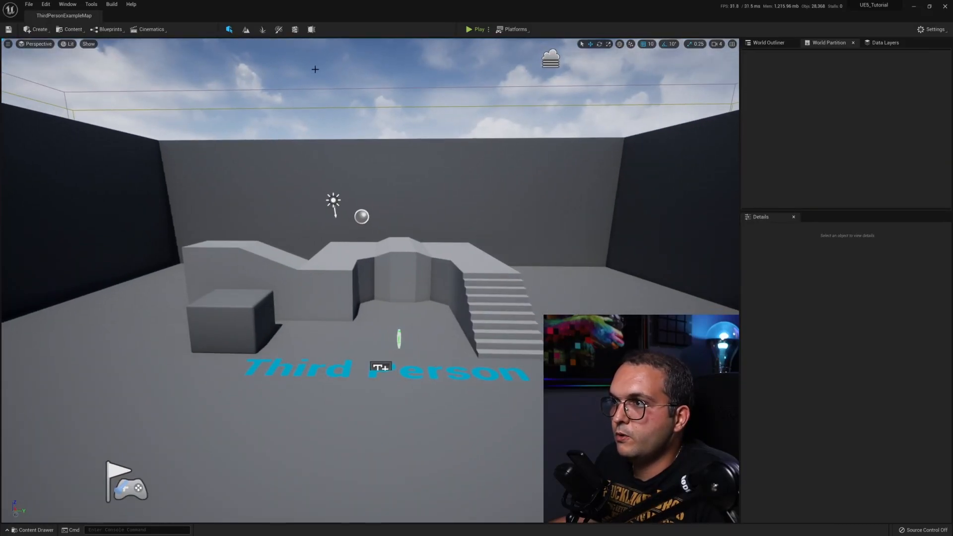
{"action": "left_click", "coordinate": [245, 29]}
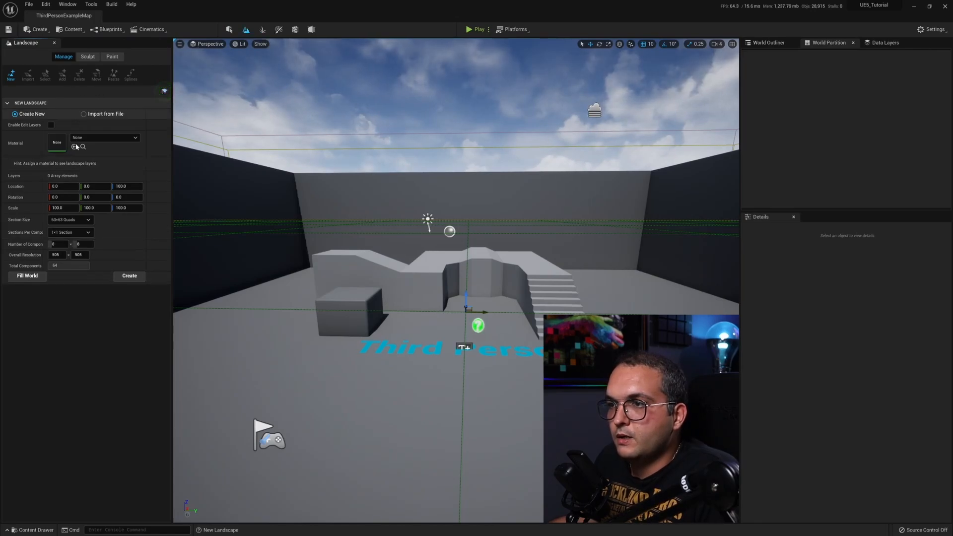
{"action": "right_click_drag", "start_coordinate": [318, 209], "coordinate": [327, 229]}
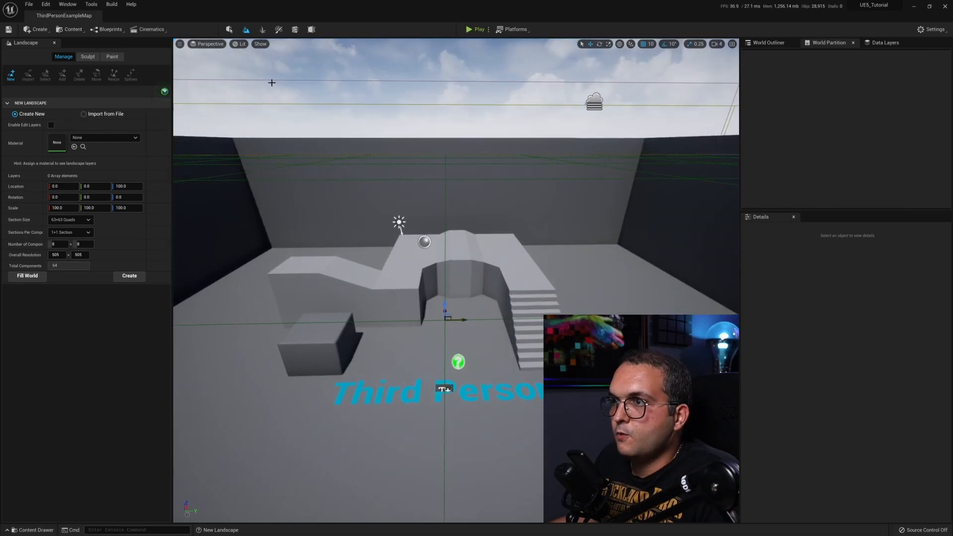
{"action": "left_click", "coordinate": [263, 30]}
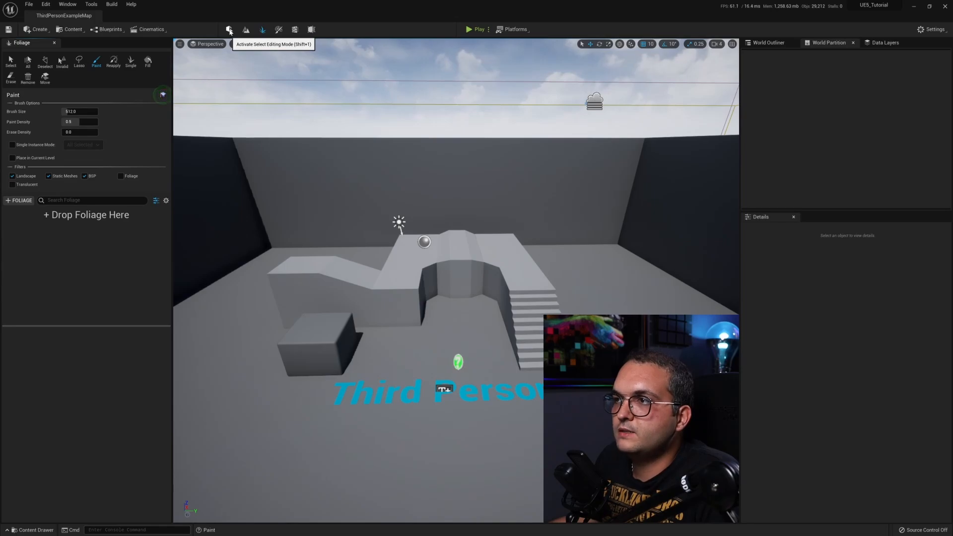
{"action": "key", "text": "shift+1"}
Step: Play the level in the viewport, run the third-person character around the map, and end the play session
{"action": "right_click_drag", "start_coordinate": [419, 168], "coordinate": [455, 88]}
{"action": "key", "text": "s"}
{"action": "key", "text": "w"}
{"action": "left_click", "coordinate": [475, 30]}
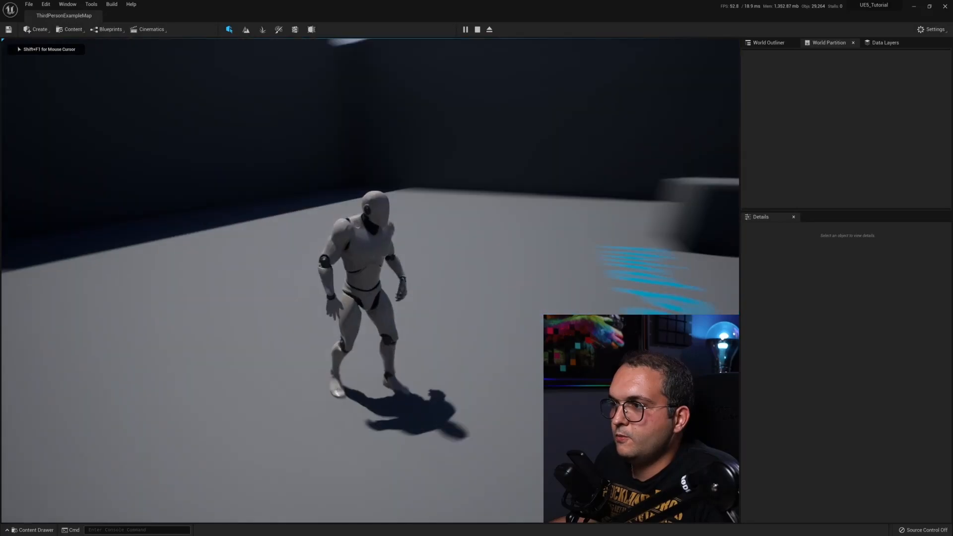
{"action": "key", "text": "w"}
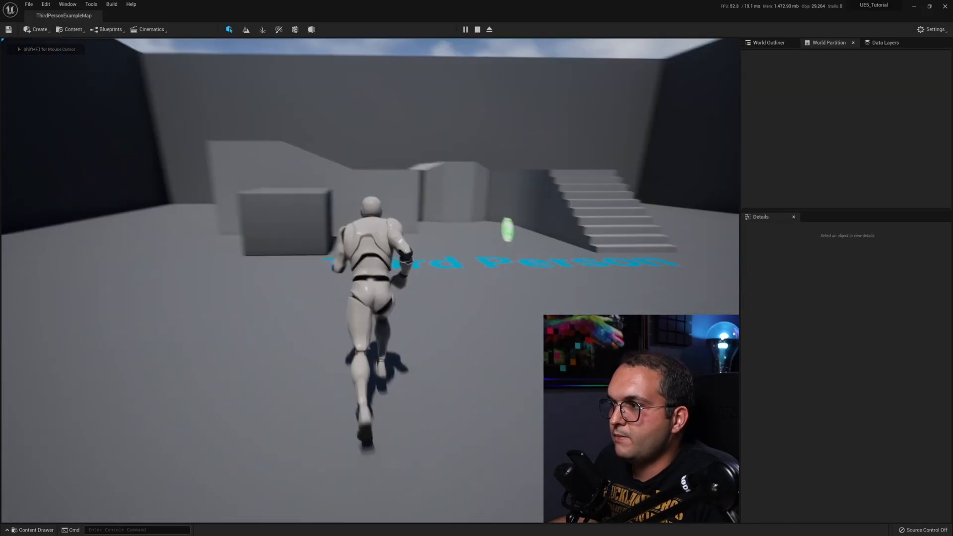
{"action": "key", "text": "d"}
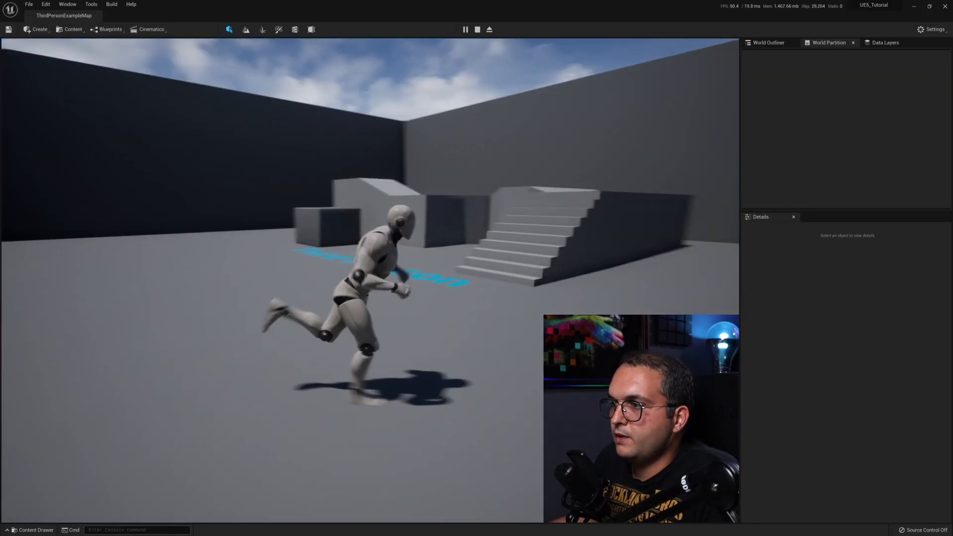
{"action": "key", "text": "Escape"}
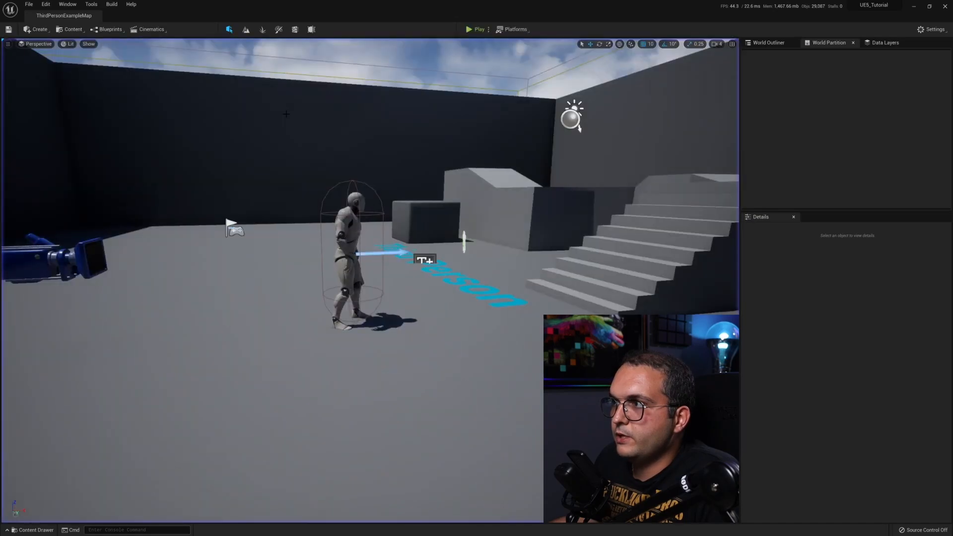
Step: Play the level in a separate new editor window (PIE)
{"action": "left_click", "coordinate": [489, 30]}
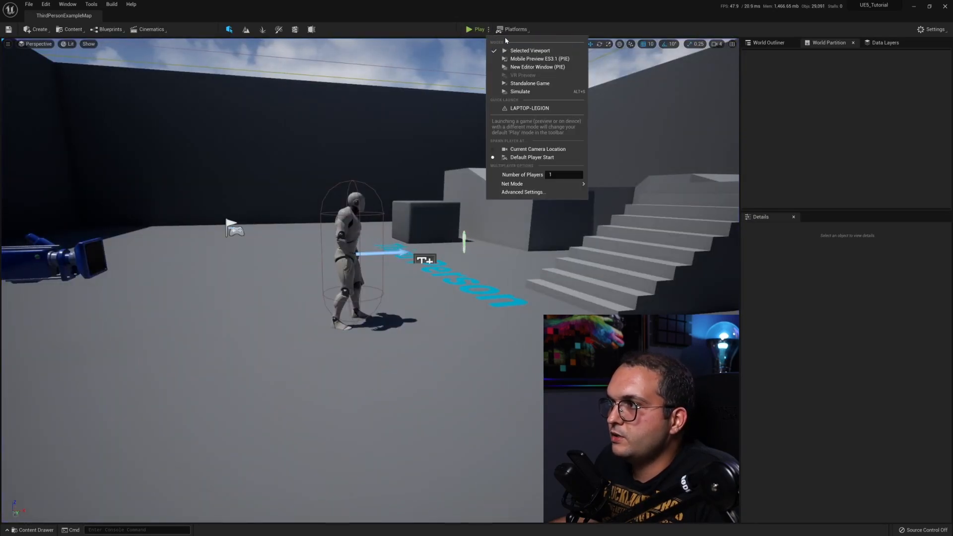
{"action": "left_click", "coordinate": [522, 67]}
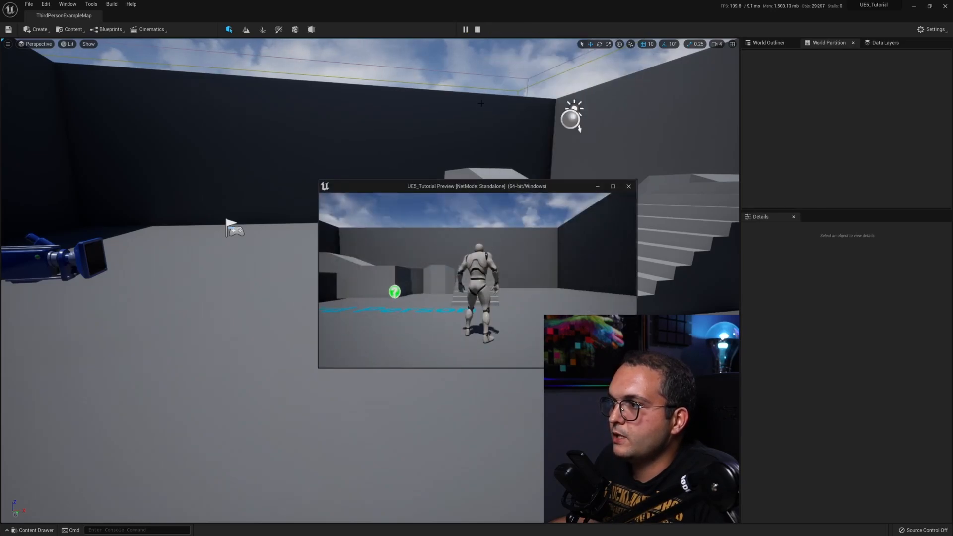
Step: End the play session in the separate window and examine the multiplayer net mode options for playing the level
{"action": "left_click", "coordinate": [629, 187]}
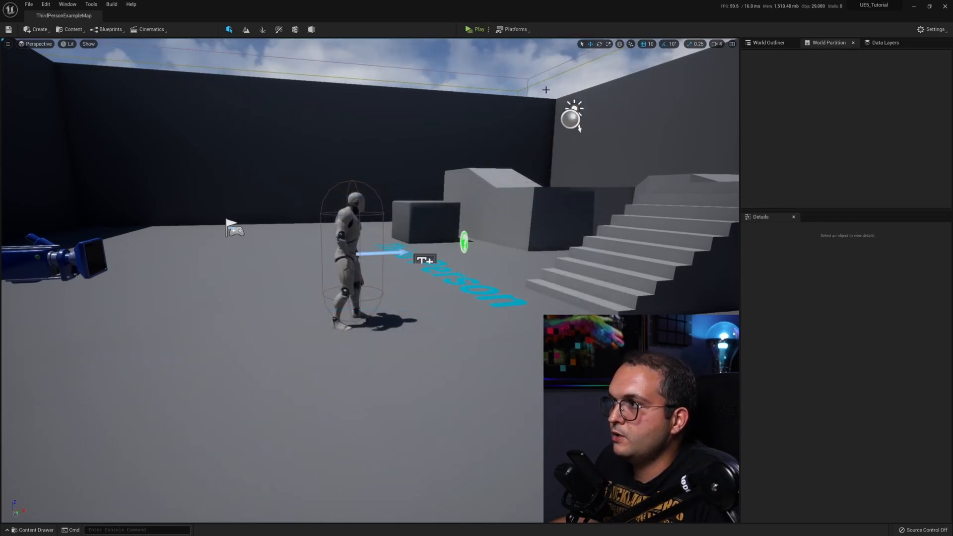
{"action": "left_click", "coordinate": [489, 29]}
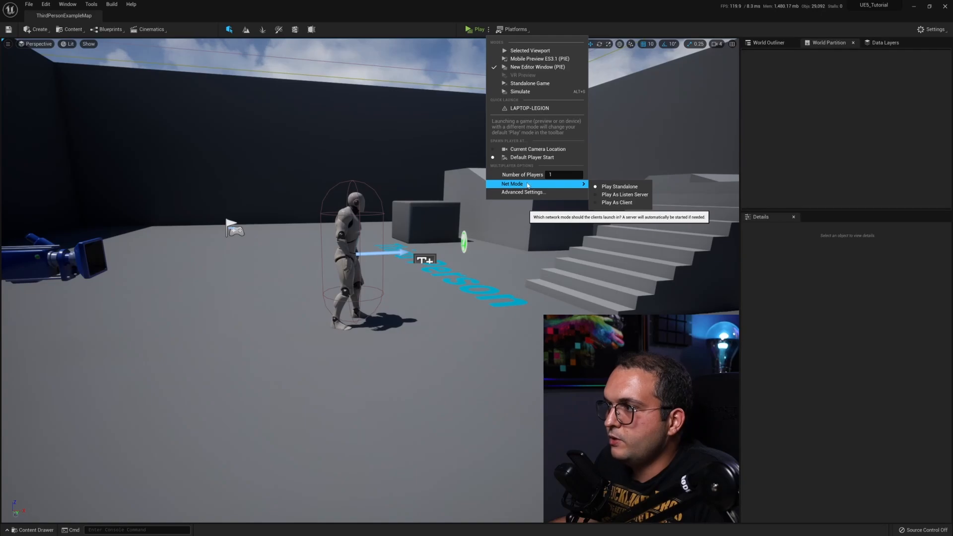
{"action": "mouse_move", "coordinate": [551, 184]}
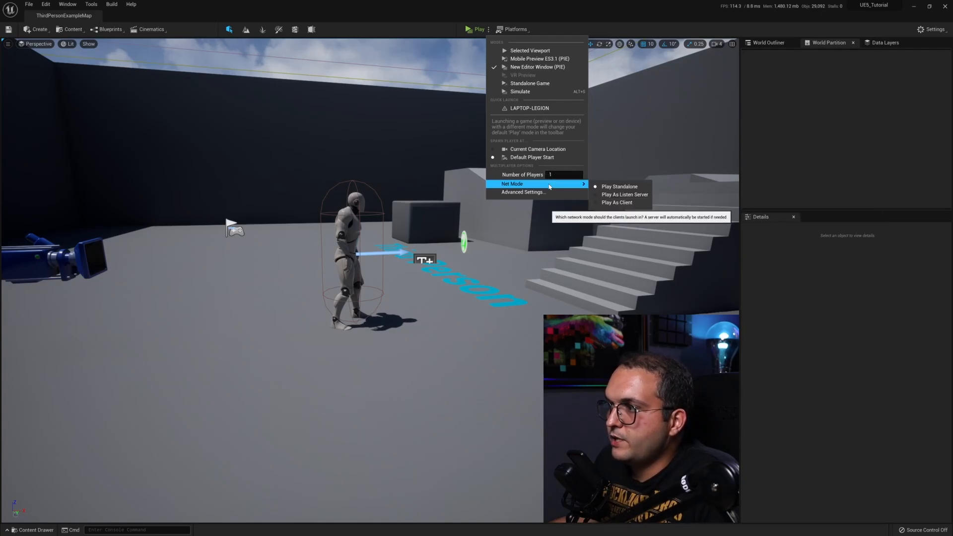
{"action": "left_click", "coordinate": [628, 203]}
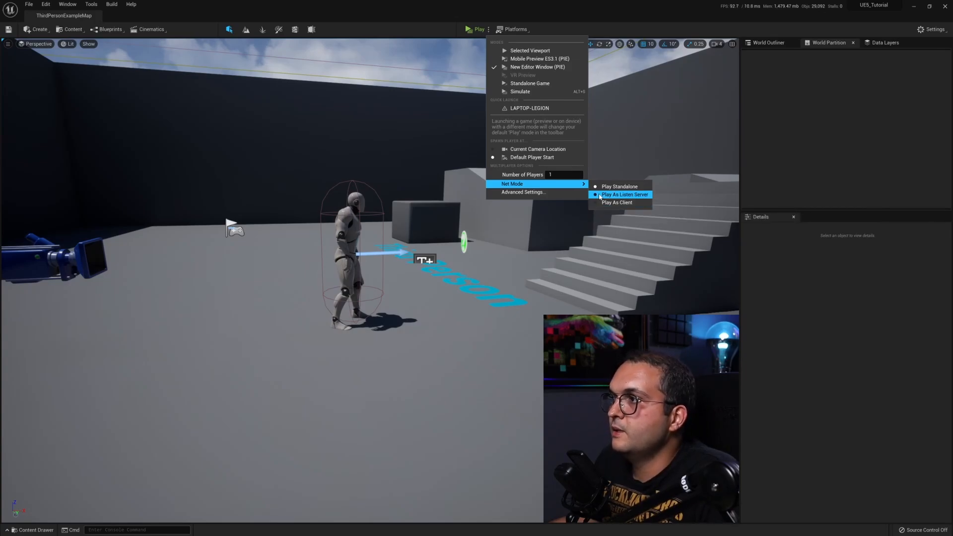
Step: Examine the Windows platform's packaging options and the project, selection and preview rendering level settings
{"action": "left_click", "coordinate": [516, 29]}
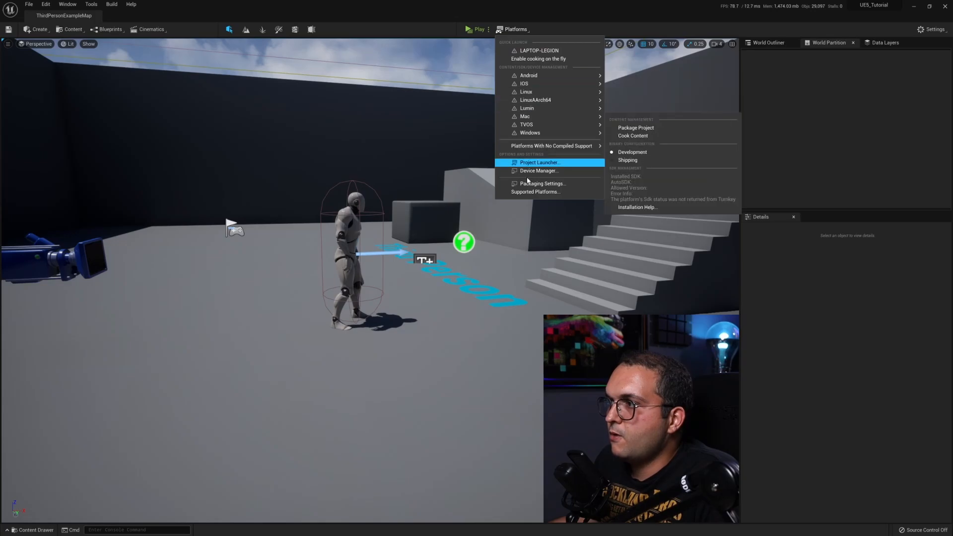
{"action": "mouse_move", "coordinate": [531, 133]}
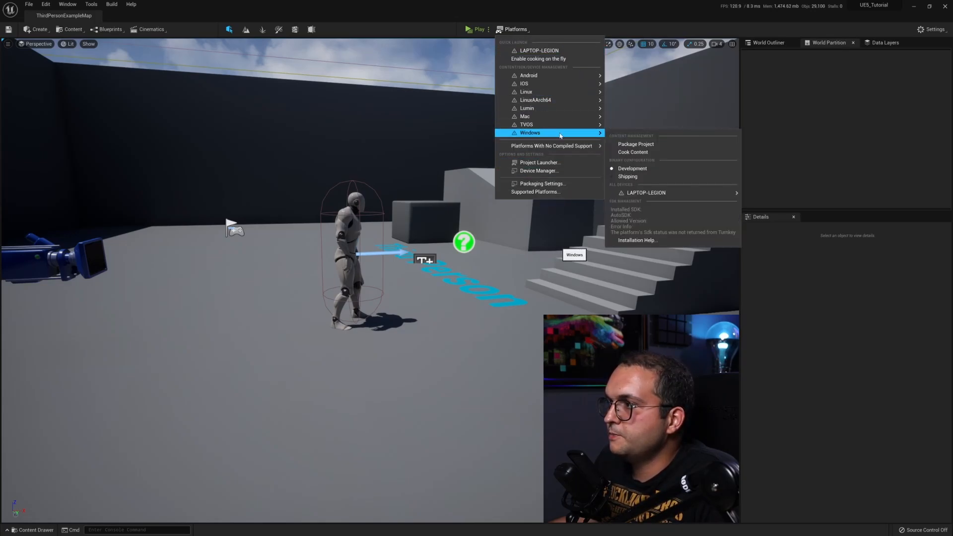
{"action": "left_click", "coordinate": [935, 29]}
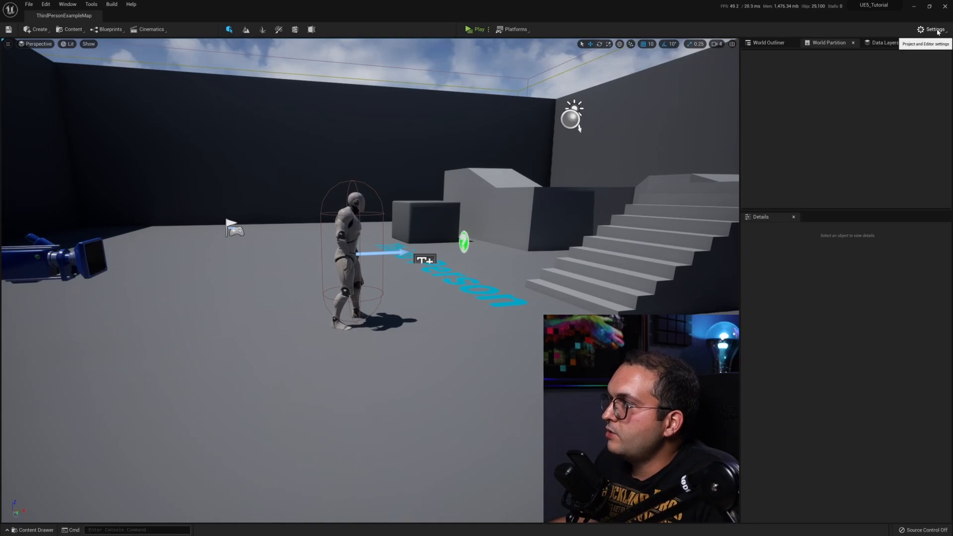
{"action": "left_click", "coordinate": [935, 29]}
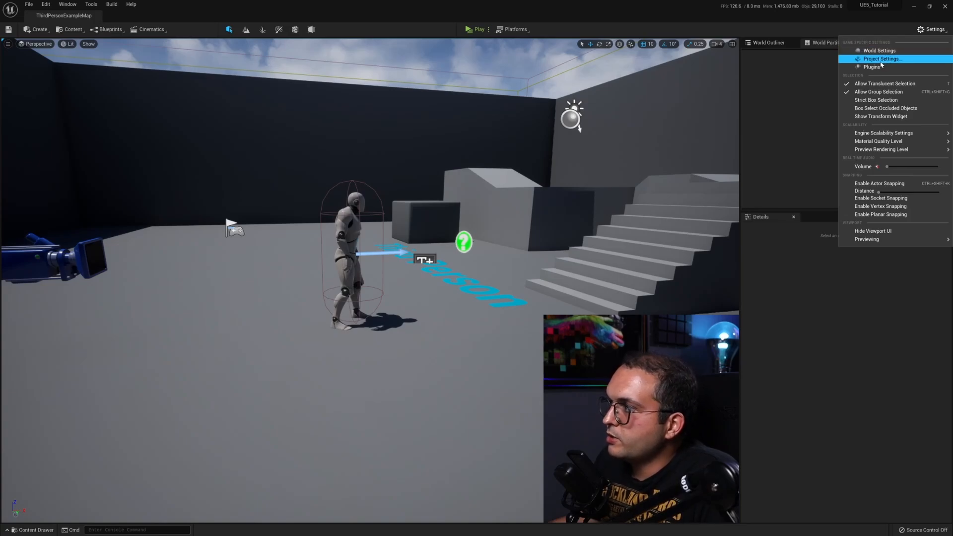
{"action": "left_click", "coordinate": [46, 4]}
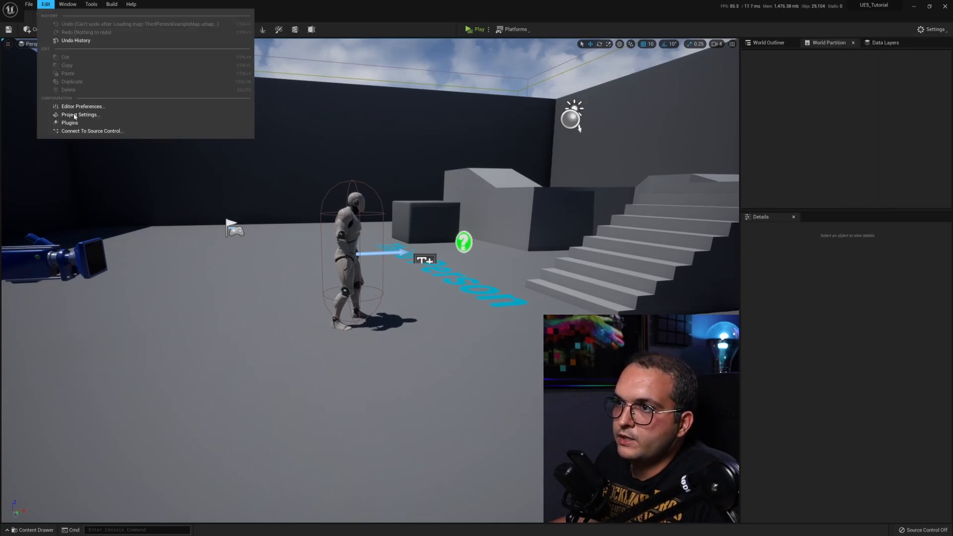
{"action": "left_click", "coordinate": [932, 29]}
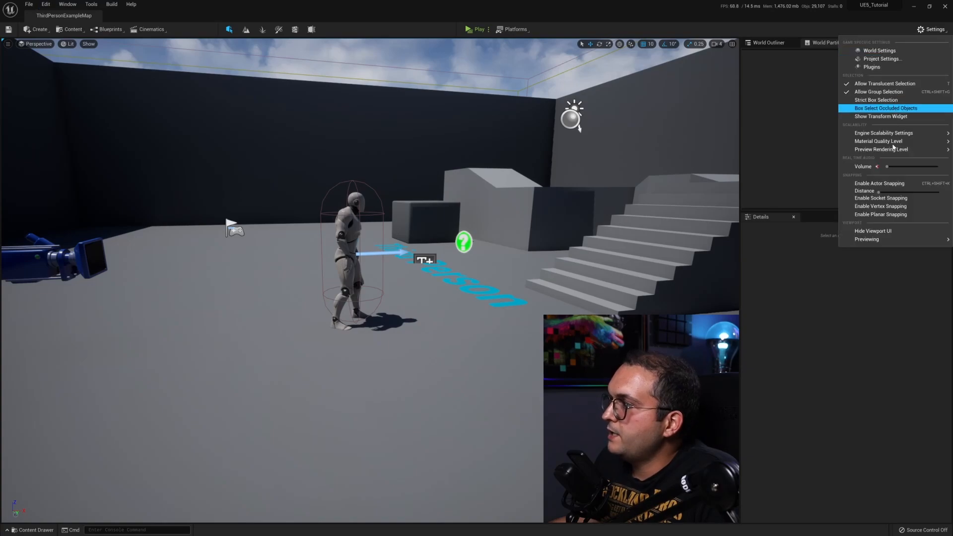
{"action": "mouse_move", "coordinate": [894, 149]}
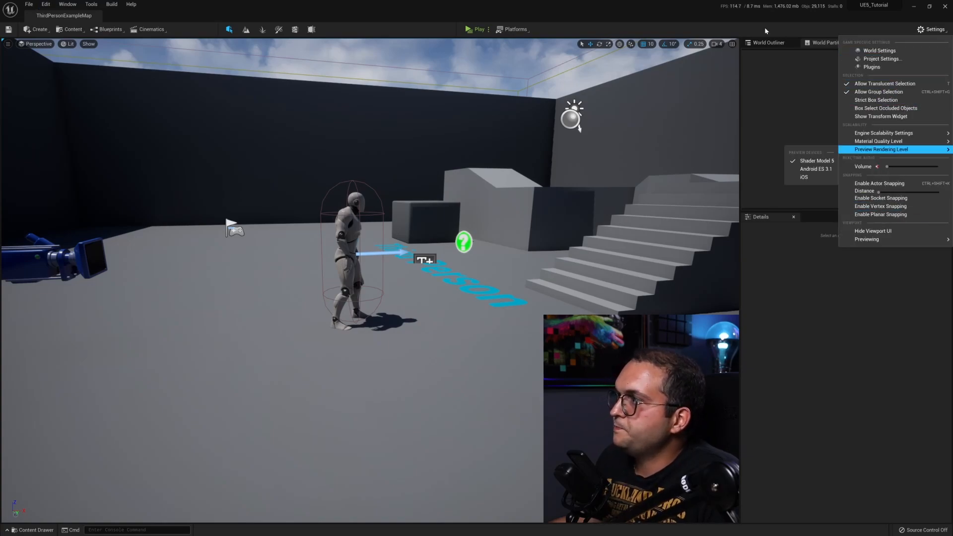
{"action": "left_click", "coordinate": [765, 30]}
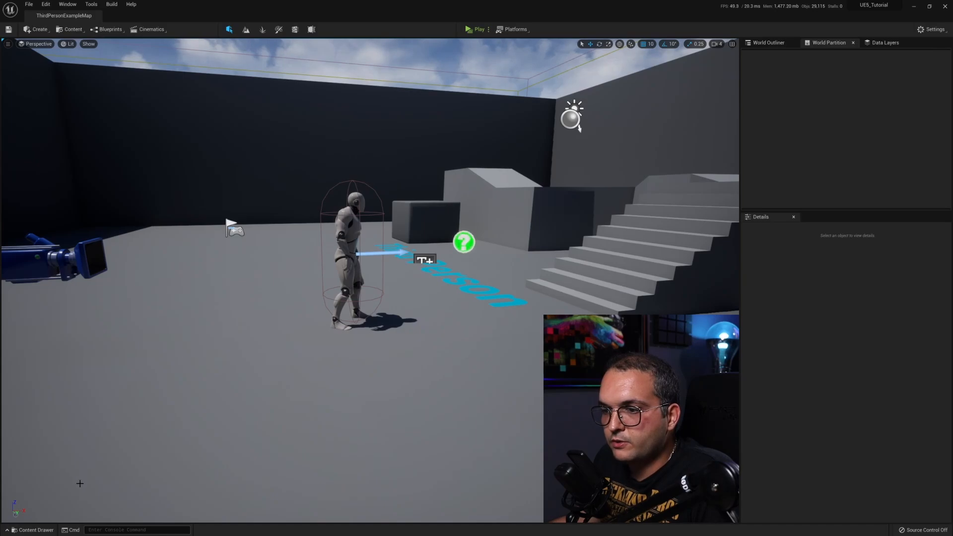
Step: Show and hide the Content Drawer, dock it in the layout, and close the docked browser again
{"action": "key", "text": "ctrl+space"}
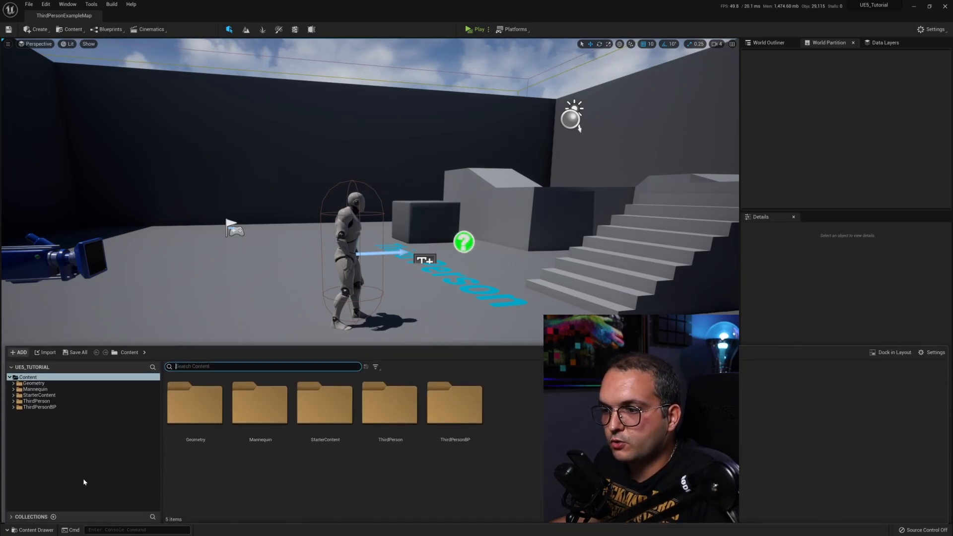
{"action": "key", "text": "ctrl+space"}
{"action": "key", "text": "ctrl+space"}
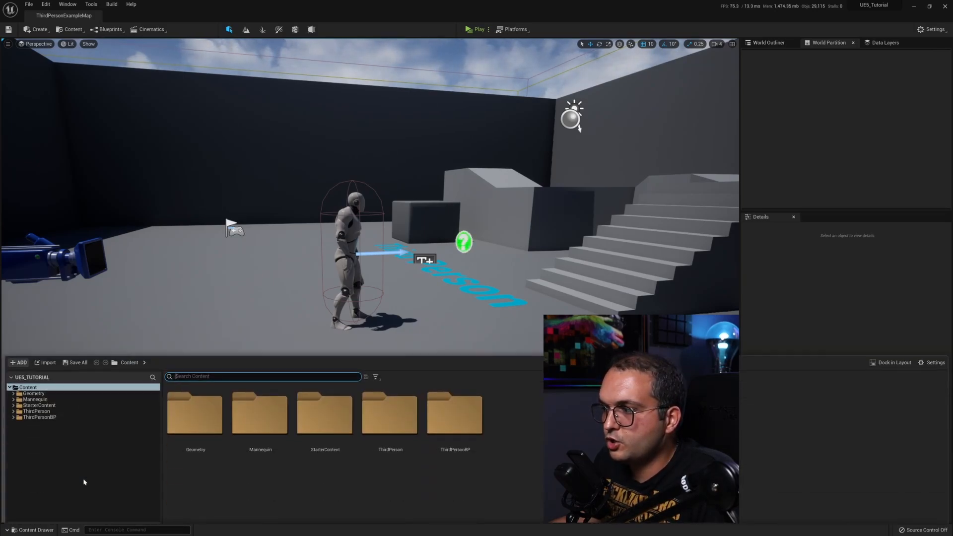
{"action": "key", "text": "ctrl+space"}
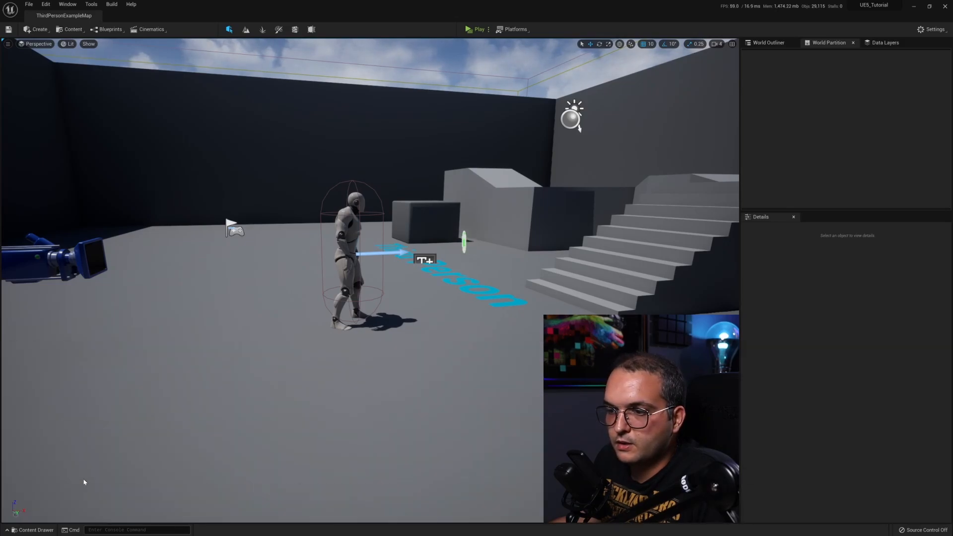
{"action": "key", "text": "ctrl+space"}
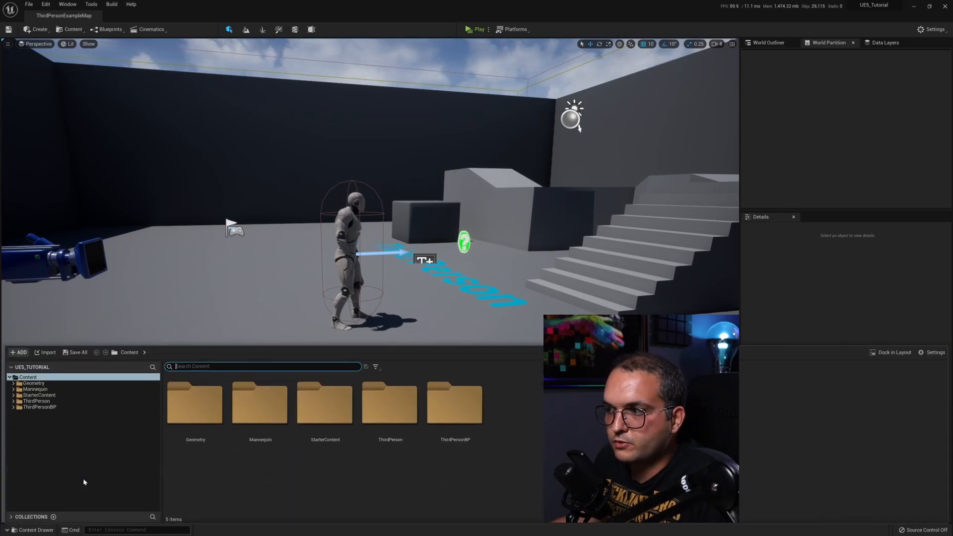
{"action": "left_click", "coordinate": [891, 353]}
{"action": "left_click", "coordinate": [54, 359]}
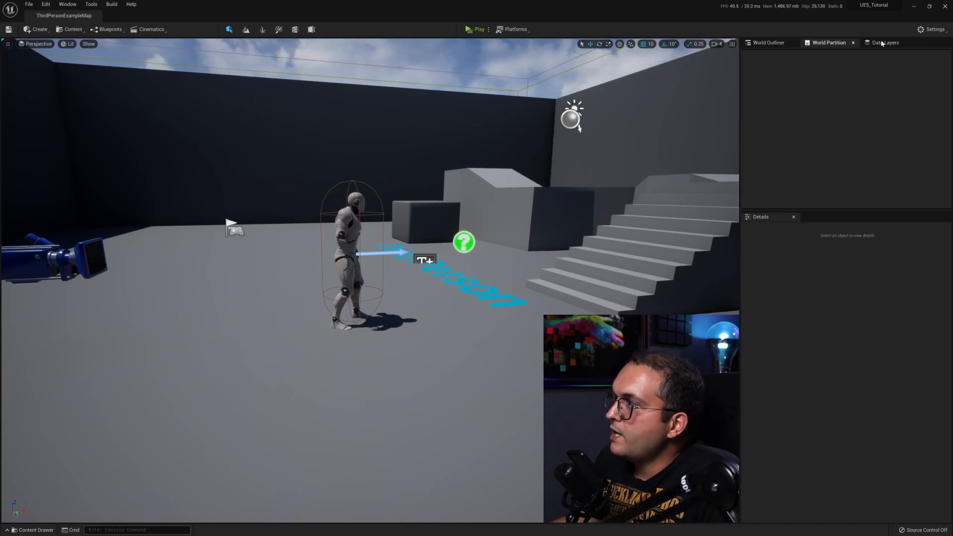
Step: Select the Wall7 actor in the World Outliner and look through its transform, mesh, material and physics details
{"action": "left_click", "coordinate": [768, 44]}
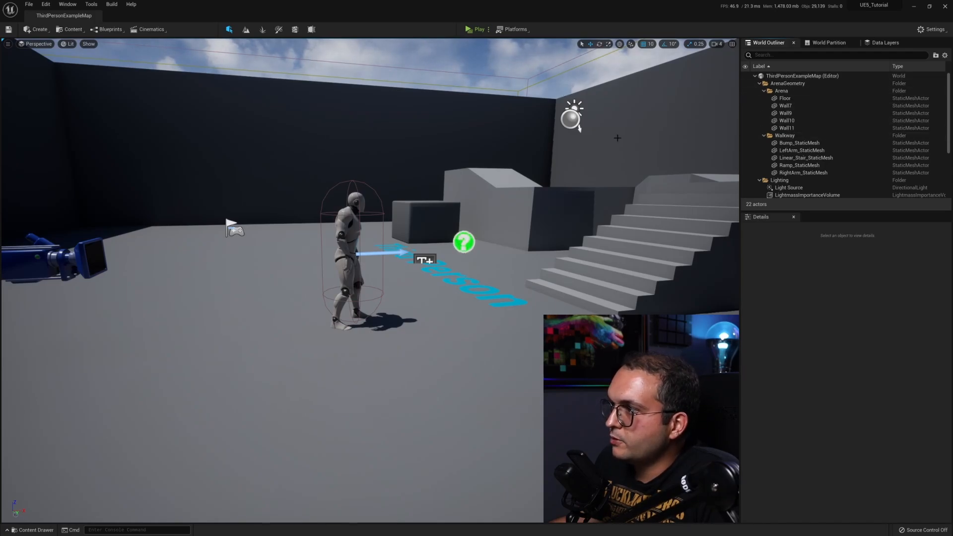
{"action": "left_click", "coordinate": [786, 106]}
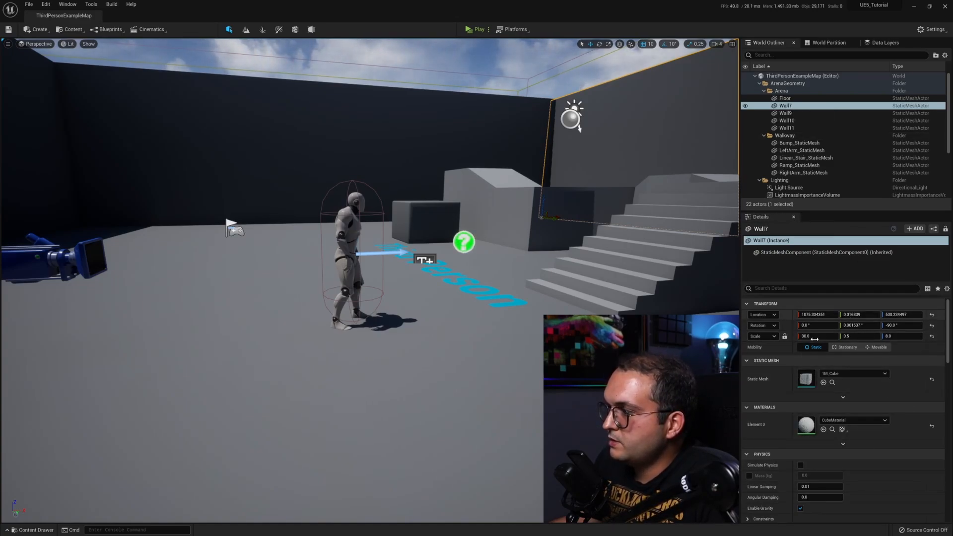
{"action": "scroll", "coordinate": [860, 353], "scroll_direction": "down", "scroll_amount": 2}
{"action": "scroll", "coordinate": [856, 365], "scroll_direction": "up", "scroll_amount": 2}
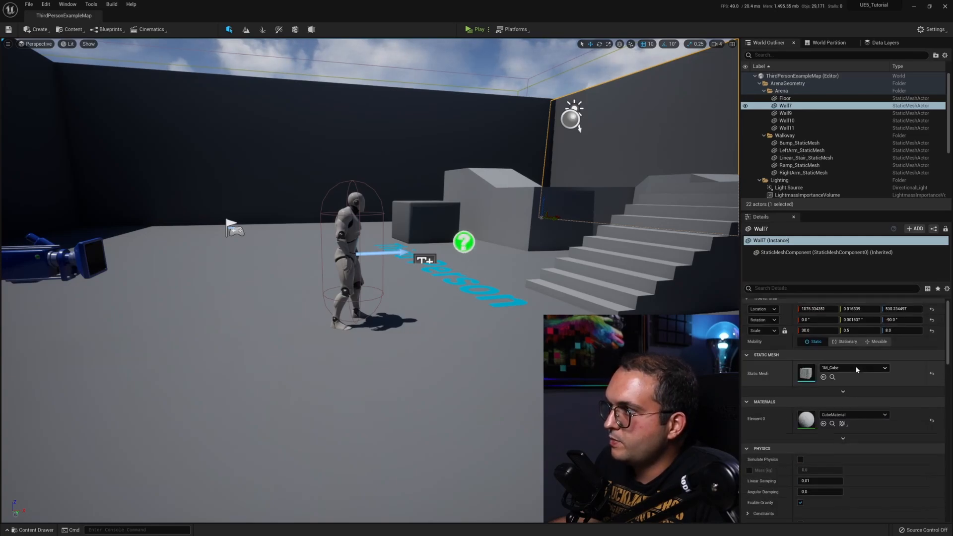
Step: View the World Partition and Data Layers panels for the level
{"action": "left_click", "coordinate": [840, 44]}
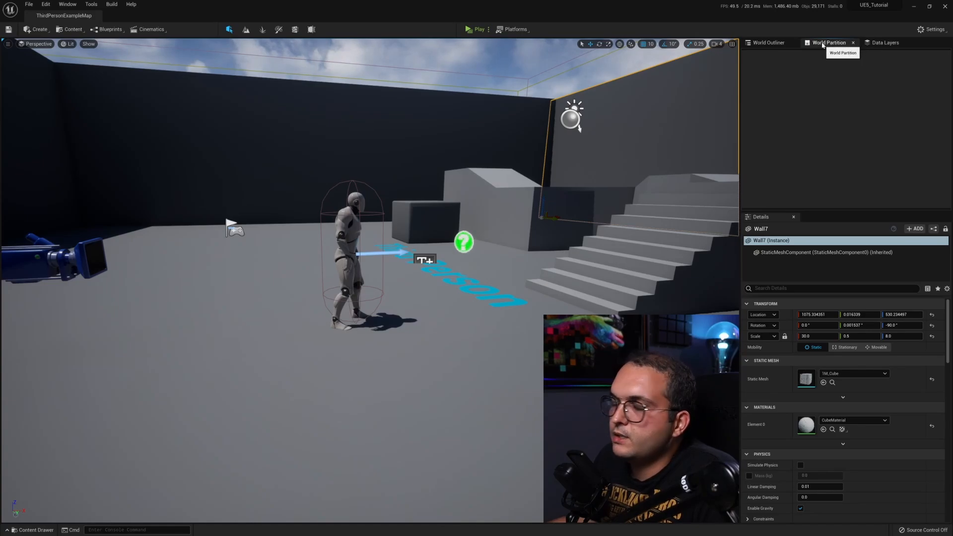
{"action": "left_click", "coordinate": [879, 43]}
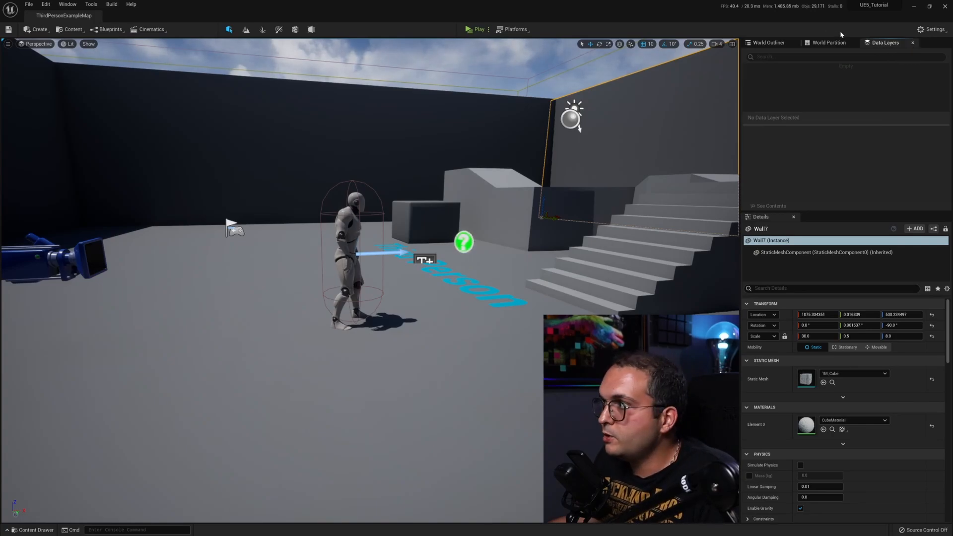
{"action": "left_click", "coordinate": [844, 43]}
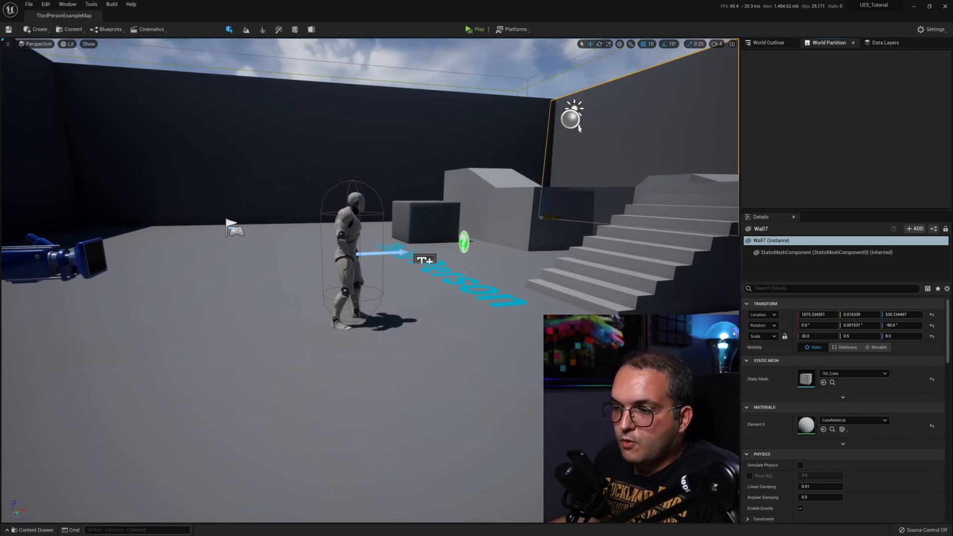
Step: Run the console command "stat fps" to display the frame rate in the viewport
{"action": "left_click", "coordinate": [133, 530]}
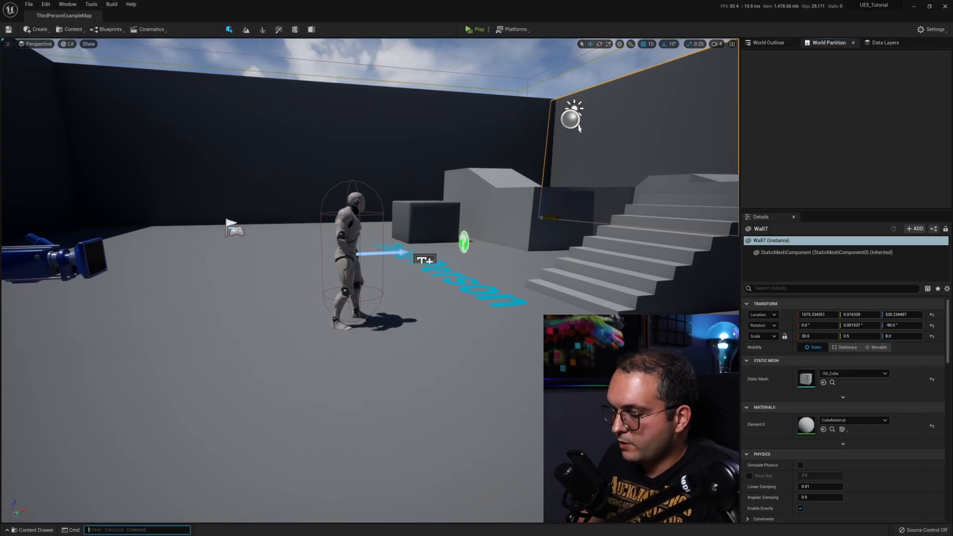
{"action": "type", "text": "stat fps"}
{"action": "key", "text": "Return"}
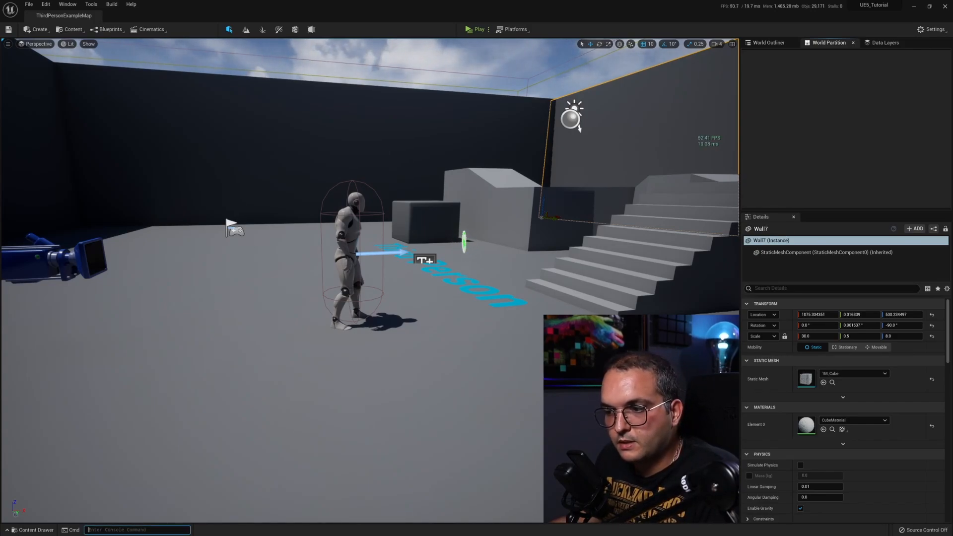
{"action": "key", "text": "Escape"}
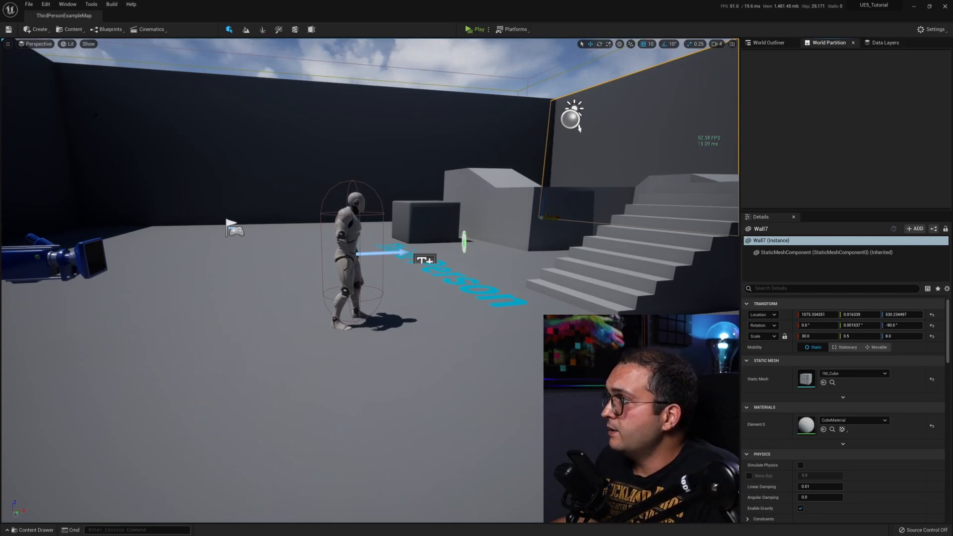
Step: Open the Editor Preferences and duplicate the active Dark theme in the Appearance settings for editing
{"action": "left_click", "coordinate": [45, 4]}
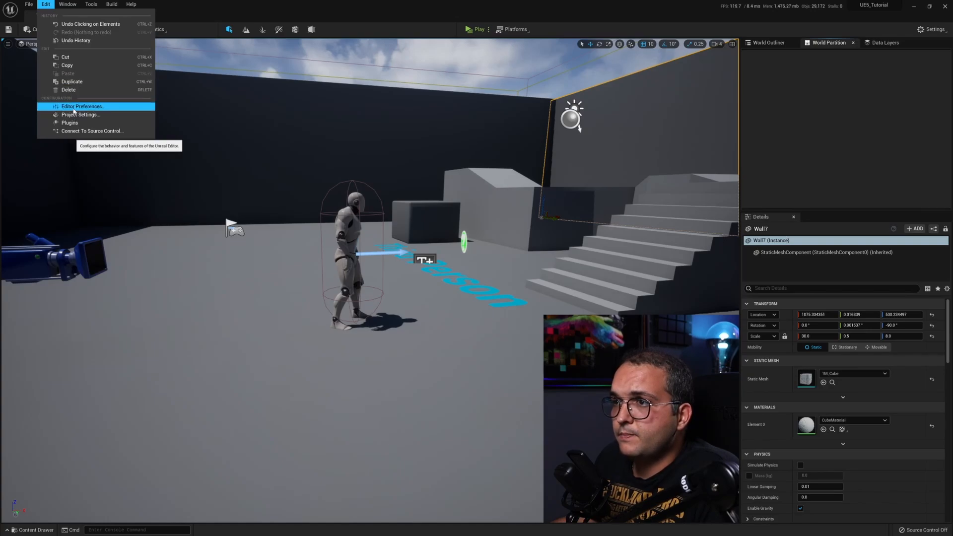
{"action": "left_click", "coordinate": [74, 107]}
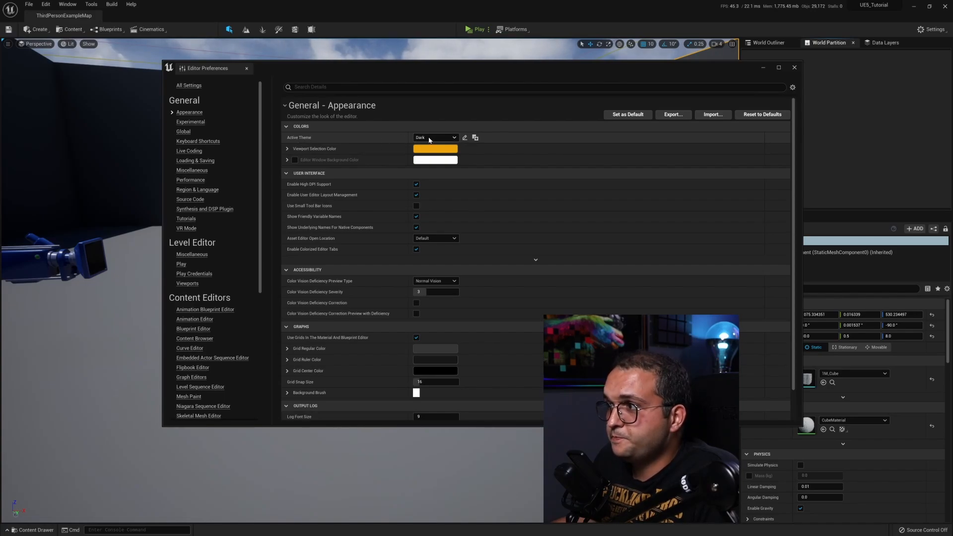
{"action": "left_click", "coordinate": [475, 138]}
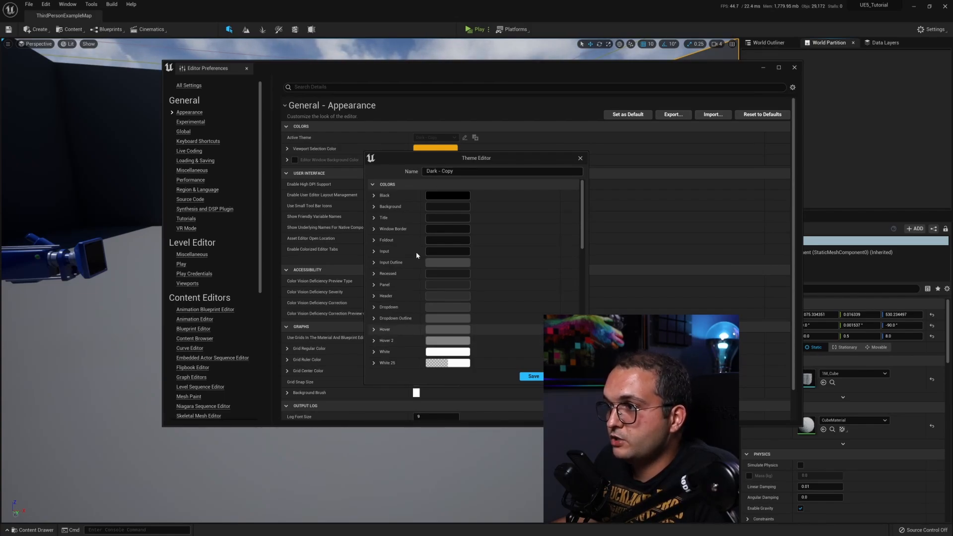
Step: Set the copied theme's Title colour to a dark purple, about R 0.14, G 0, B 0.22
{"action": "left_click", "coordinate": [440, 220]}
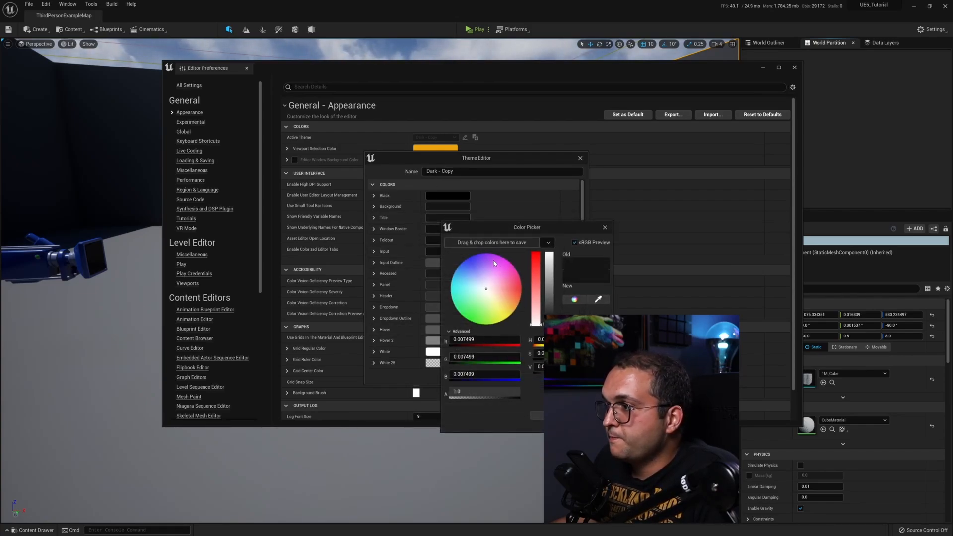
{"action": "left_click", "coordinate": [491, 252]}
{"action": "left_click", "coordinate": [550, 274]}
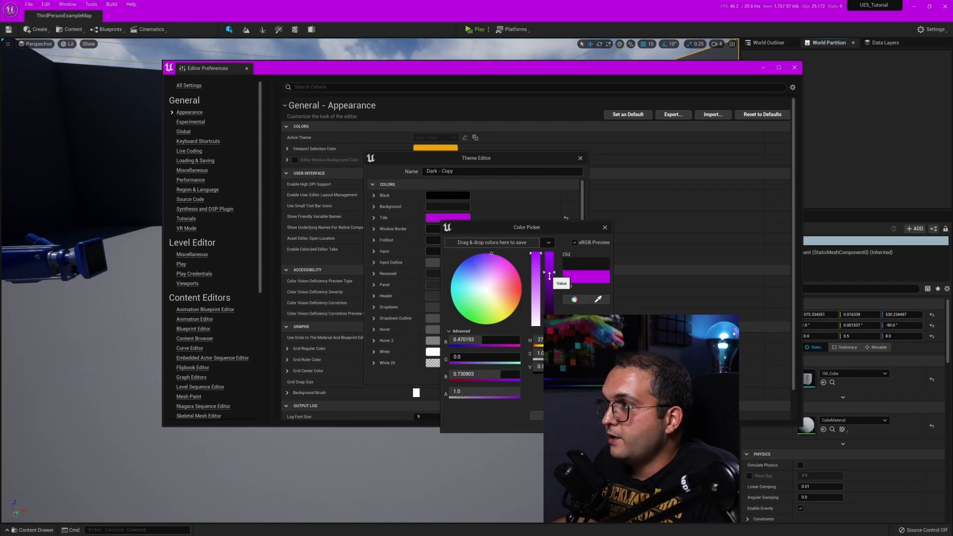
{"action": "left_click_drag", "start_coordinate": [549, 276], "coordinate": [551, 308]}
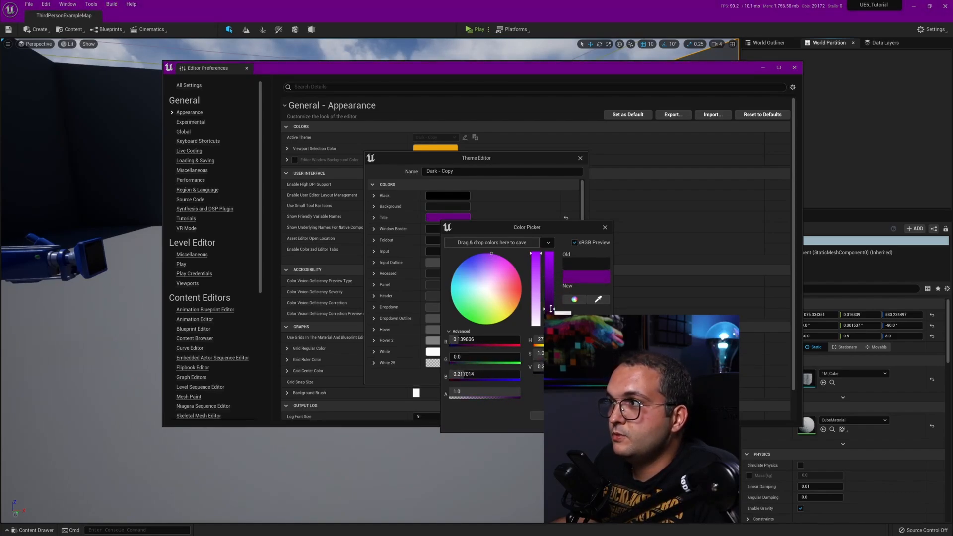
{"action": "left_click", "coordinate": [537, 416]}
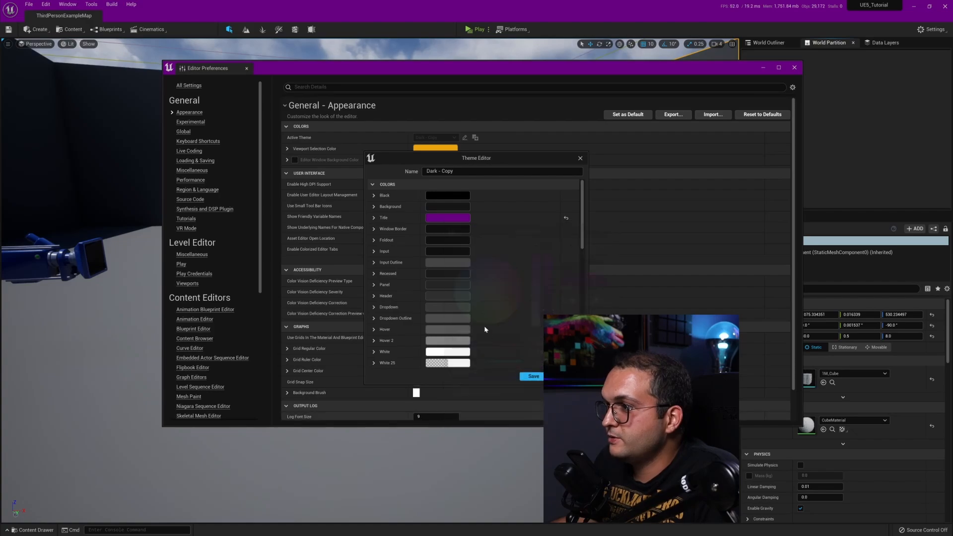
Step: Set the copied theme's Window Border colour to a muted purple, about R 0.20, G 0.02, B 0.19
{"action": "left_click", "coordinate": [466, 228]}
{"action": "left_click", "coordinate": [504, 278]}
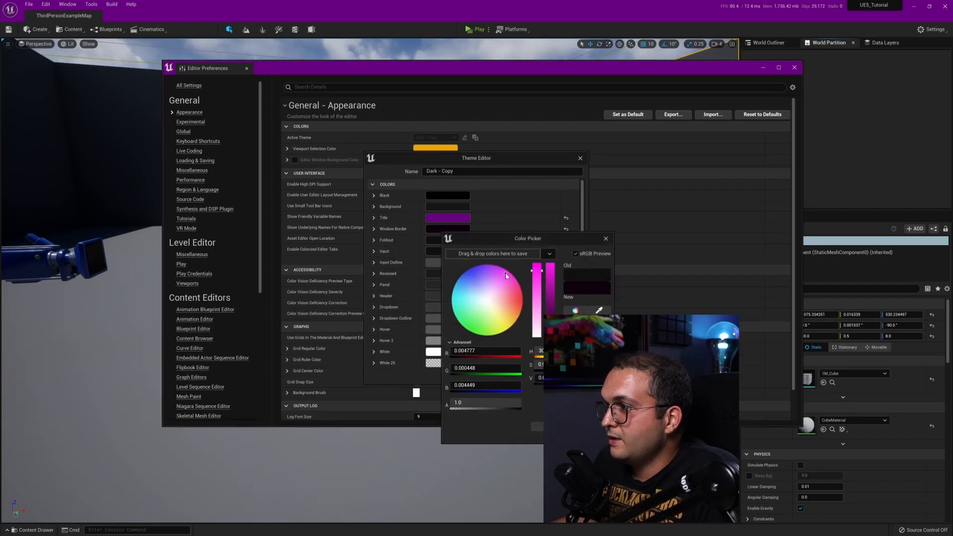
{"action": "left_click_drag", "start_coordinate": [551, 295], "coordinate": [550, 323]}
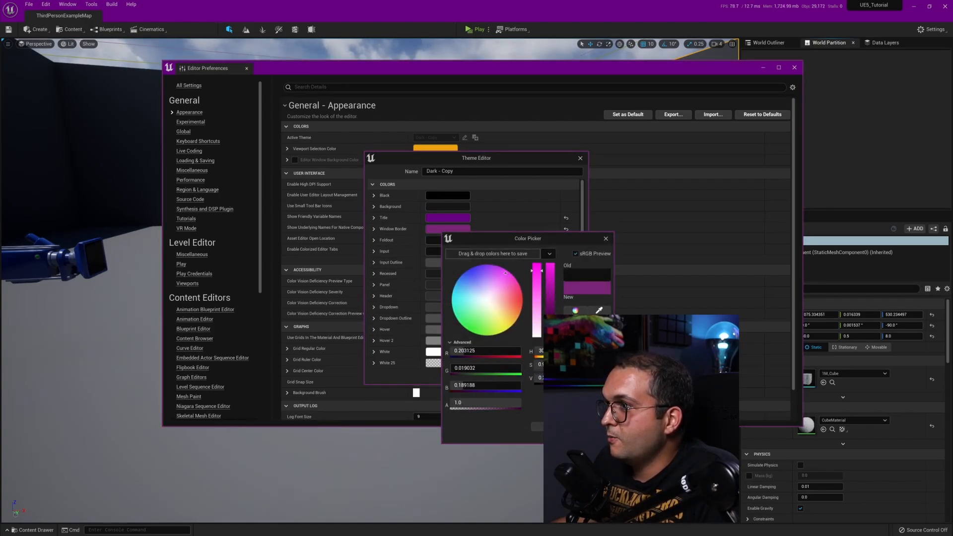
{"action": "left_click", "coordinate": [538, 427]}
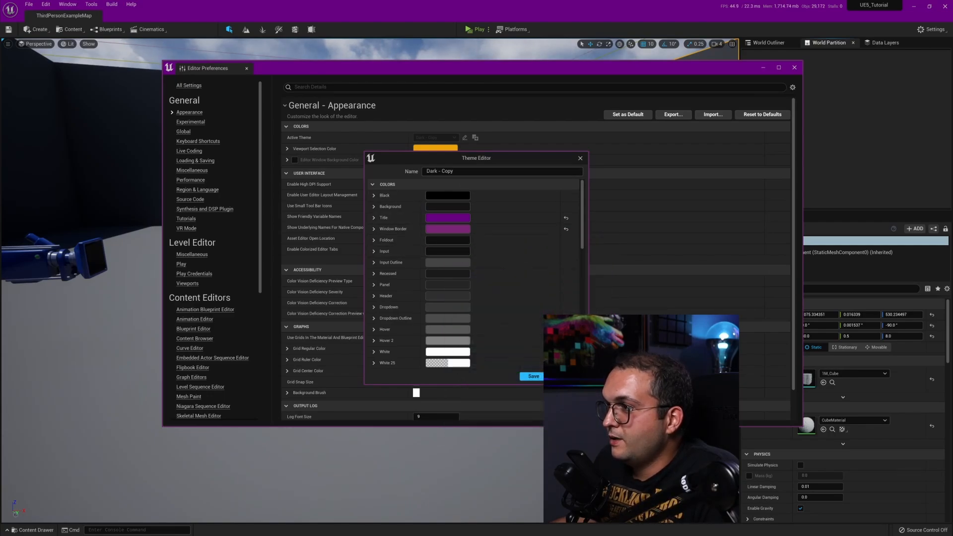
Step: Save the edited theme under the name Hive and set the active theme back to Dark
{"action": "left_click", "coordinate": [377, 169]}
{"action": "type", "text": "Hibe"}
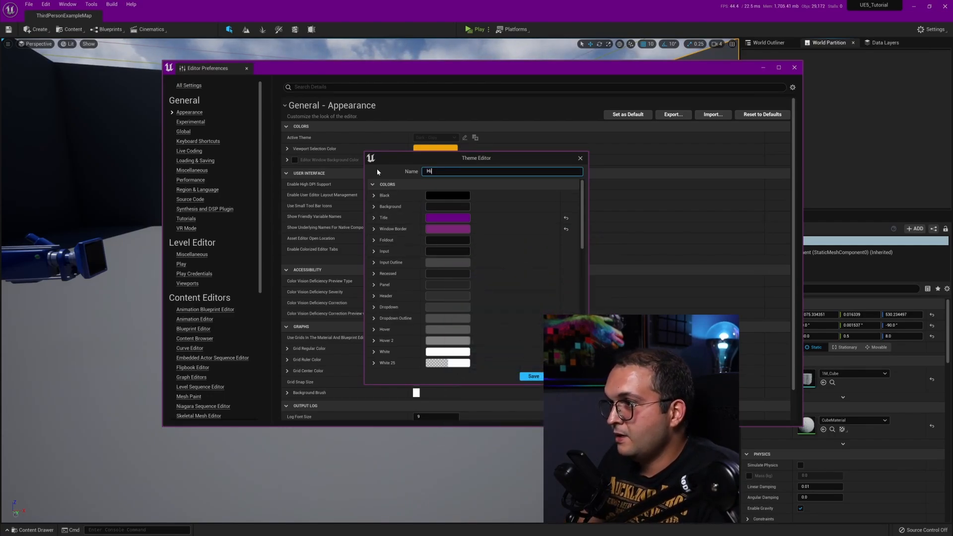
{"action": "key", "text": "BackSpace"}
{"action": "key", "text": "BackSpace"}
{"action": "type", "text": "ve"}
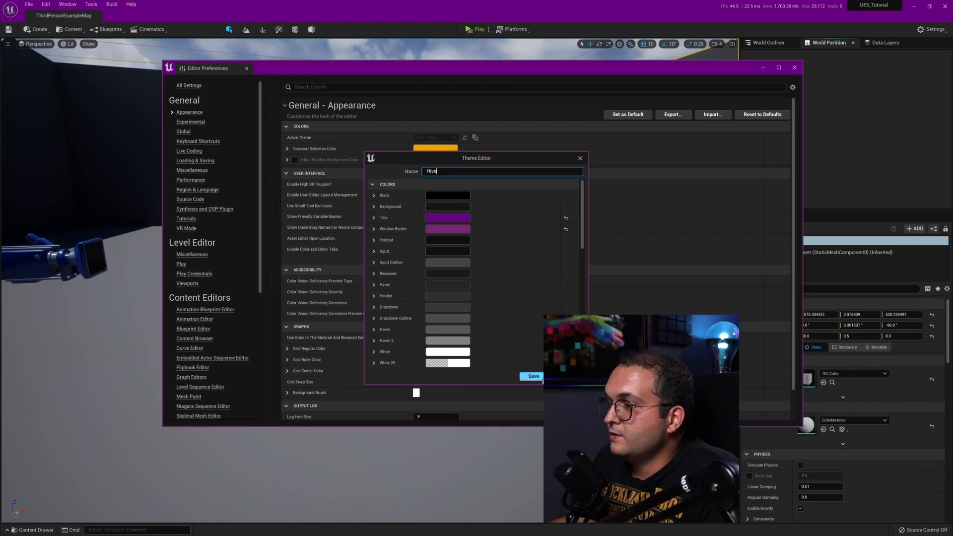
{"action": "left_click", "coordinate": [533, 376]}
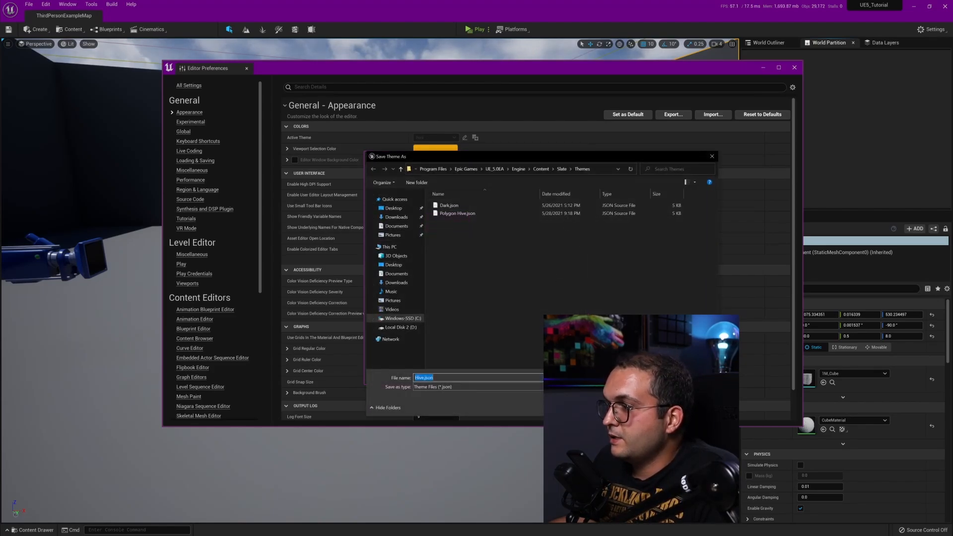
{"action": "key", "text": "Return"}
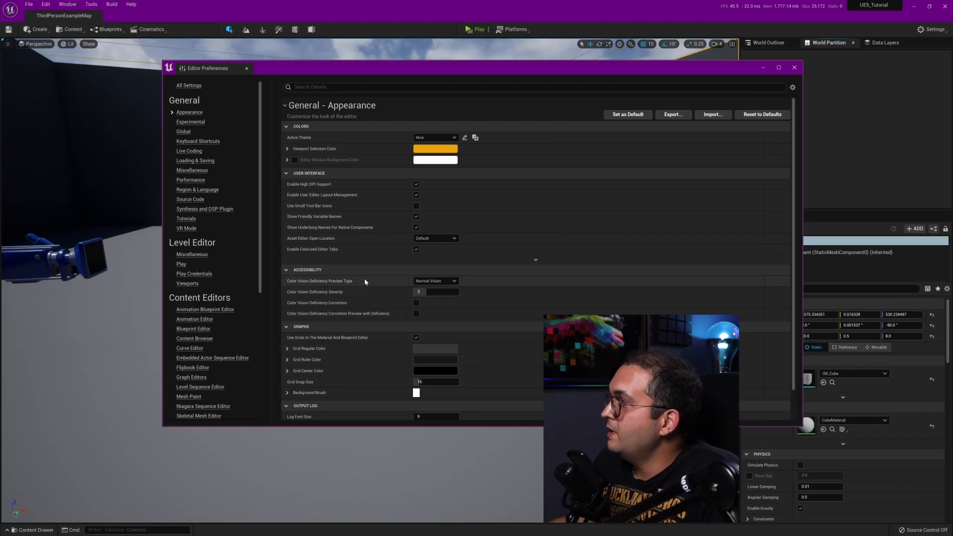
{"action": "left_click", "coordinate": [427, 139]}
{"action": "left_click", "coordinate": [420, 145]}
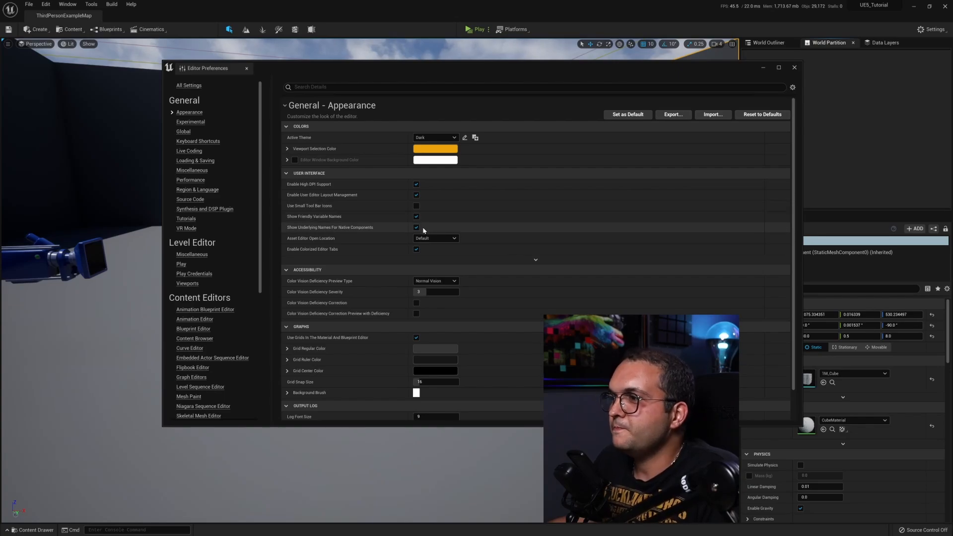
Step: Review the Keyboard Shortcuts preferences, collapsing the first three command categories, and close the Editor Preferences
{"action": "left_click", "coordinate": [184, 143]}
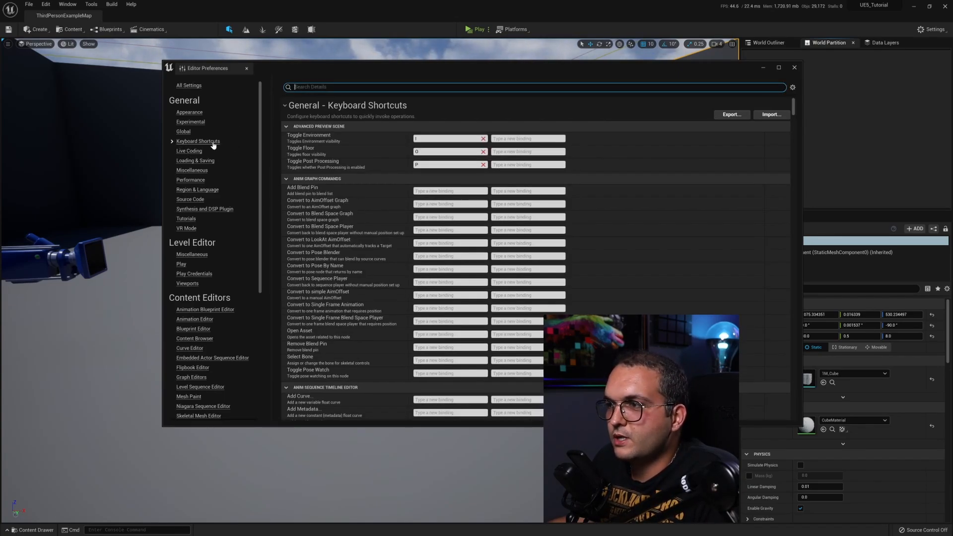
{"action": "left_click", "coordinate": [285, 126]}
{"action": "left_click", "coordinate": [286, 137]}
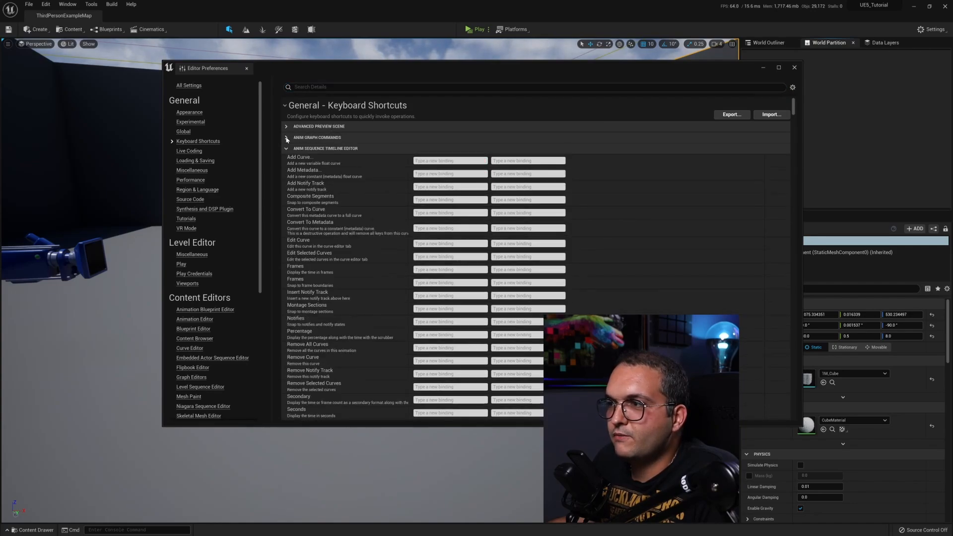
{"action": "left_click", "coordinate": [287, 148]}
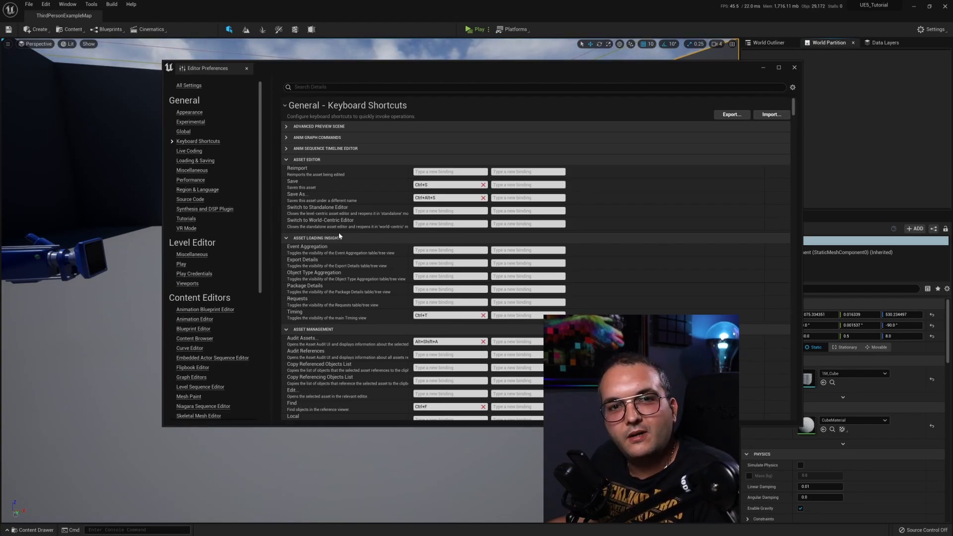
{"action": "left_click", "coordinate": [794, 68]}
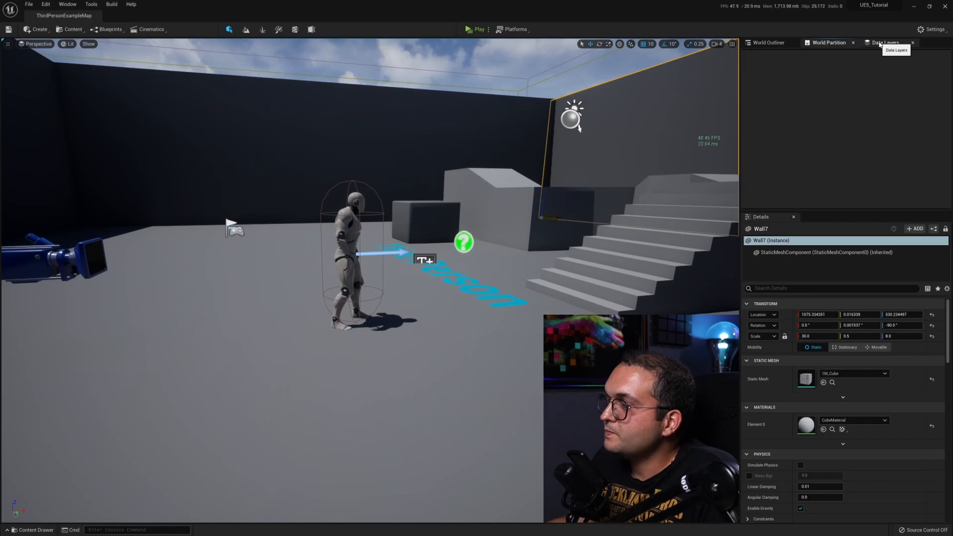
Step: Try docking the Data Layers panel in the sidebar, and restore it as a full tab
{"action": "right_click", "coordinate": [880, 44]}
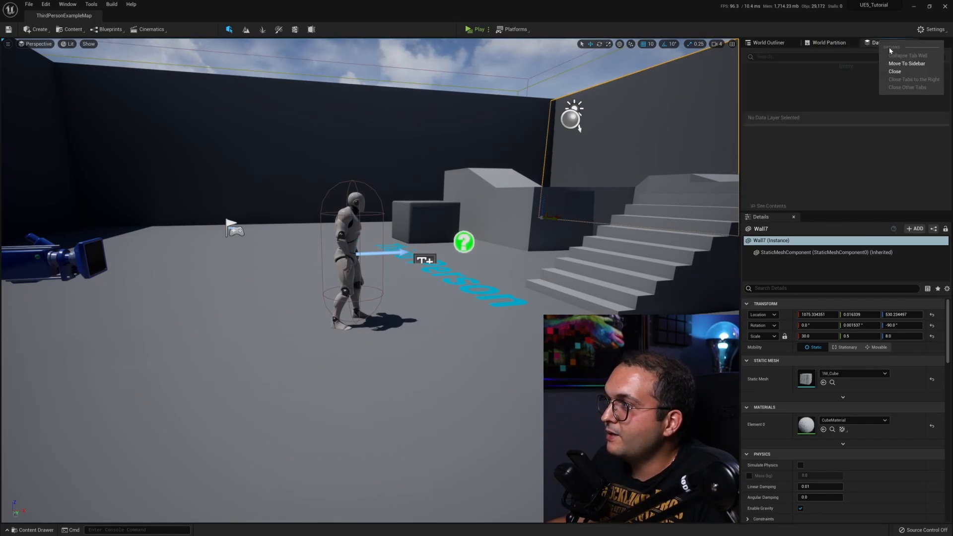
{"action": "left_click", "coordinate": [908, 65]}
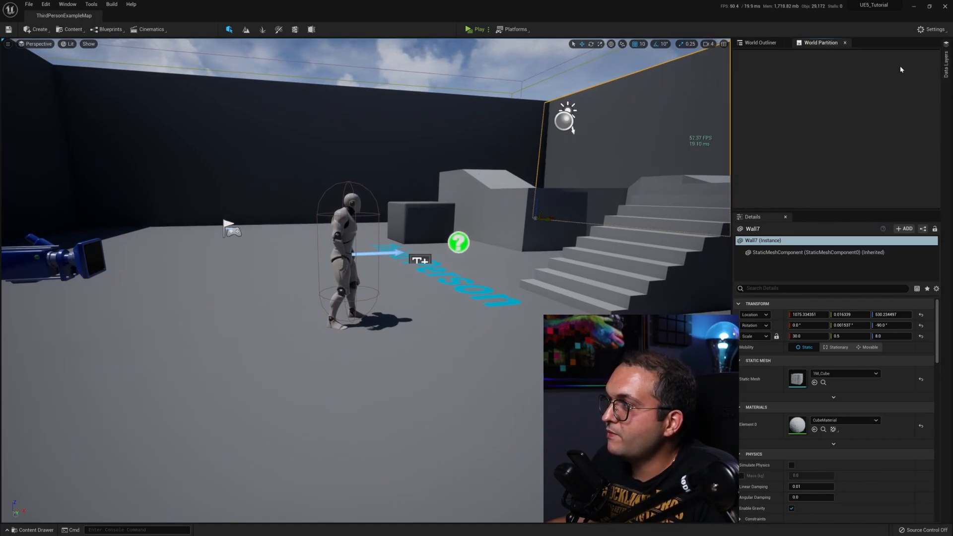
{"action": "left_click", "coordinate": [948, 73]}
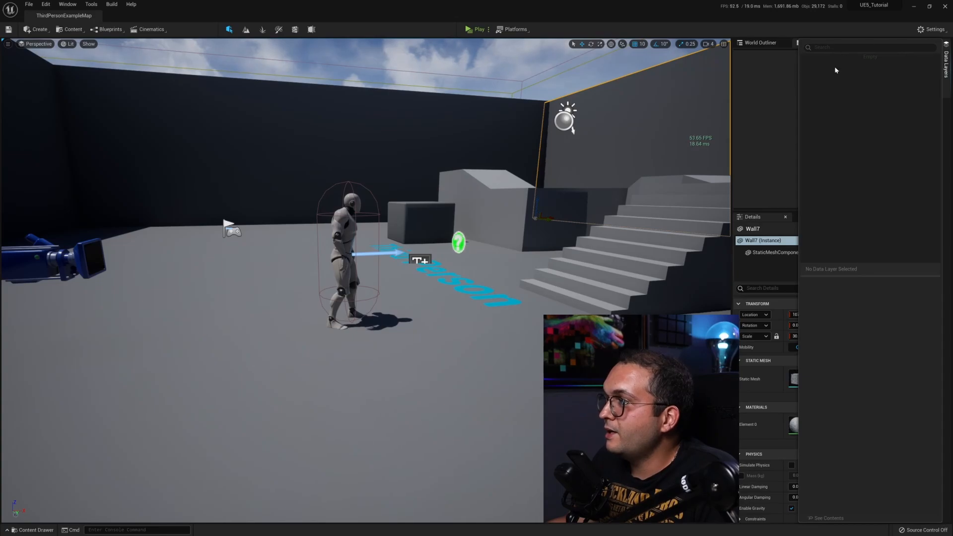
{"action": "left_click", "coordinate": [921, 66]}
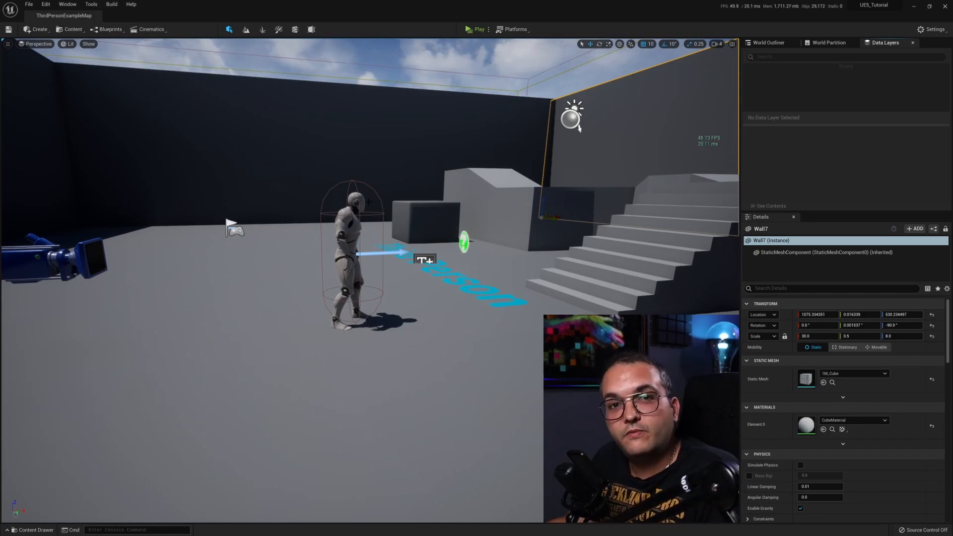
Step: Show the Content Drawer with the project's folders and hide it again
{"action": "key", "text": "ctrl+space"}
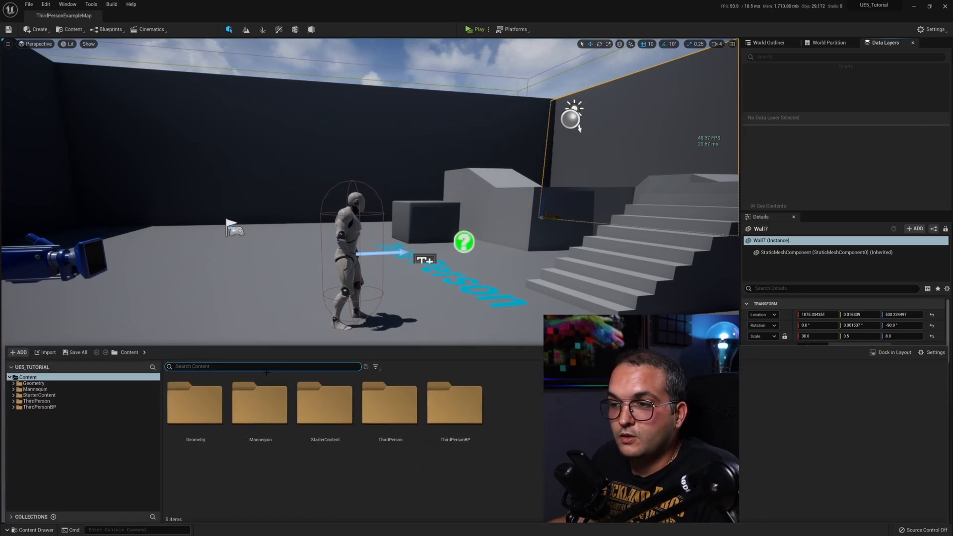
{"action": "key", "text": "ctrl+space"}
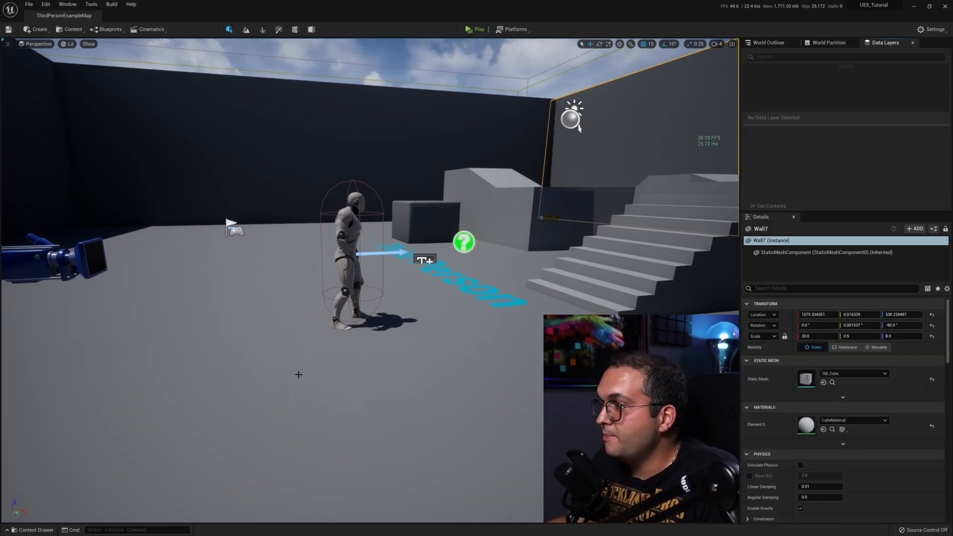
Step: Move the World Outliner, Data Layers, World Partition and Details panels to the sidebar to enlarge the viewport
{"action": "right_click", "coordinate": [770, 44]}
{"action": "left_click", "coordinate": [787, 67]}
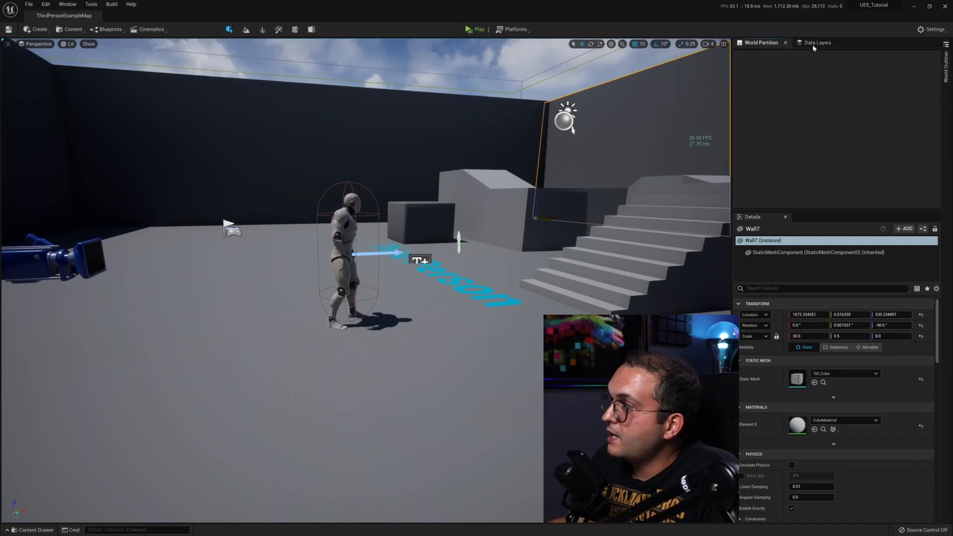
{"action": "right_click", "coordinate": [819, 43]}
{"action": "left_click", "coordinate": [839, 64]}
{"action": "right_click", "coordinate": [766, 45]}
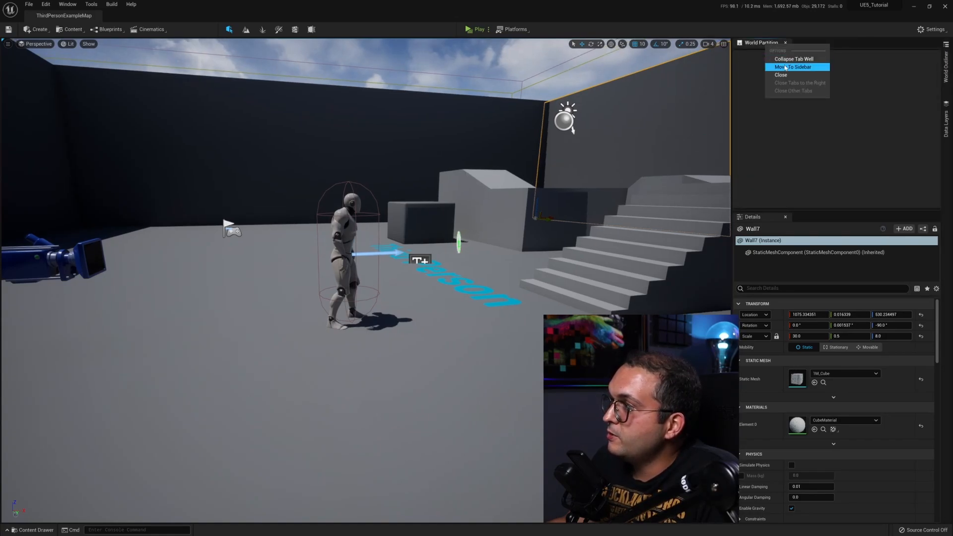
{"action": "left_click", "coordinate": [787, 66]}
{"action": "right_click", "coordinate": [746, 45]}
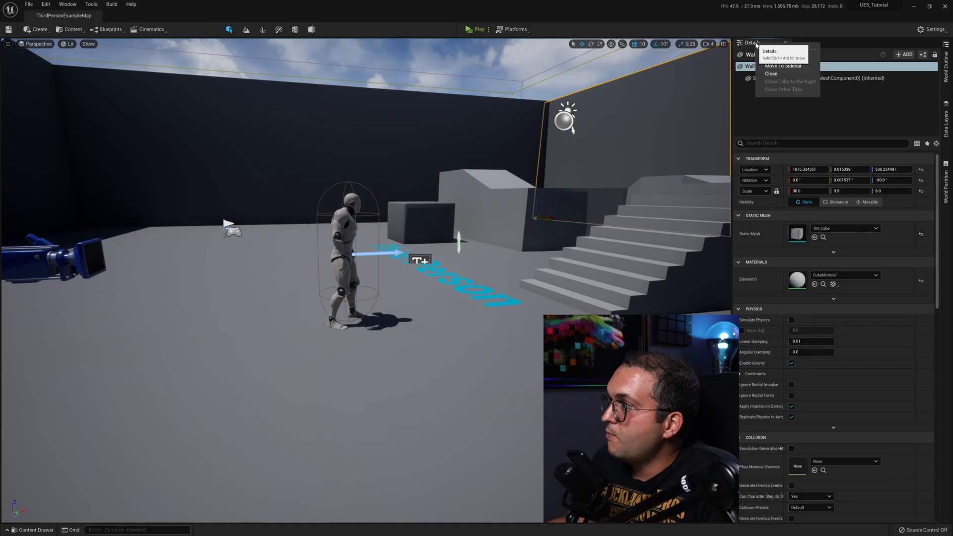
{"action": "left_click", "coordinate": [778, 66]}
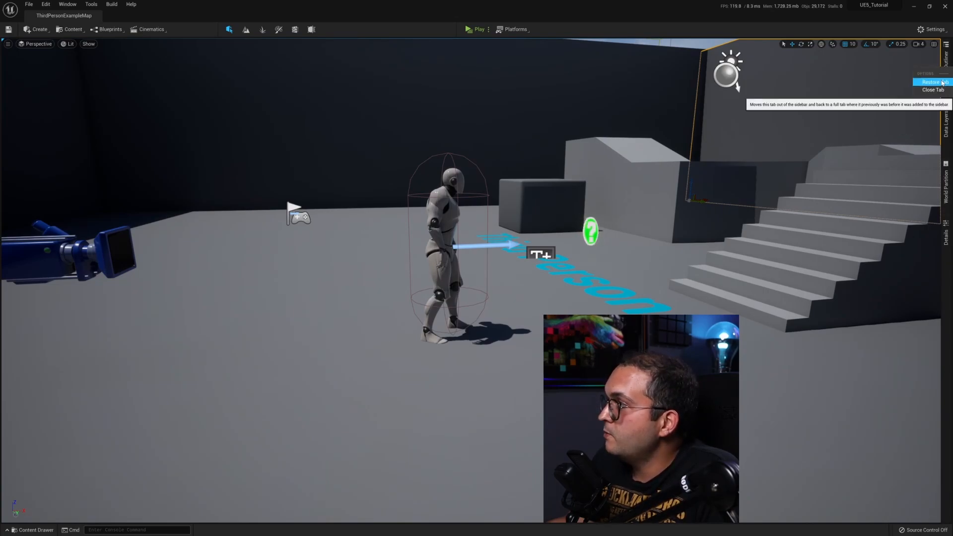
Step: Restore the panels docked in the sidebar to full tabs
{"action": "left_click", "coordinate": [947, 69]}
{"action": "right_click", "coordinate": [946, 73]}
{"action": "left_click", "coordinate": [936, 83]}
Step: Search the Editor Preferences for "framerate" and switch Show Frame Rate and Memory off and on again
{"action": "left_click", "coordinate": [46, 4]}
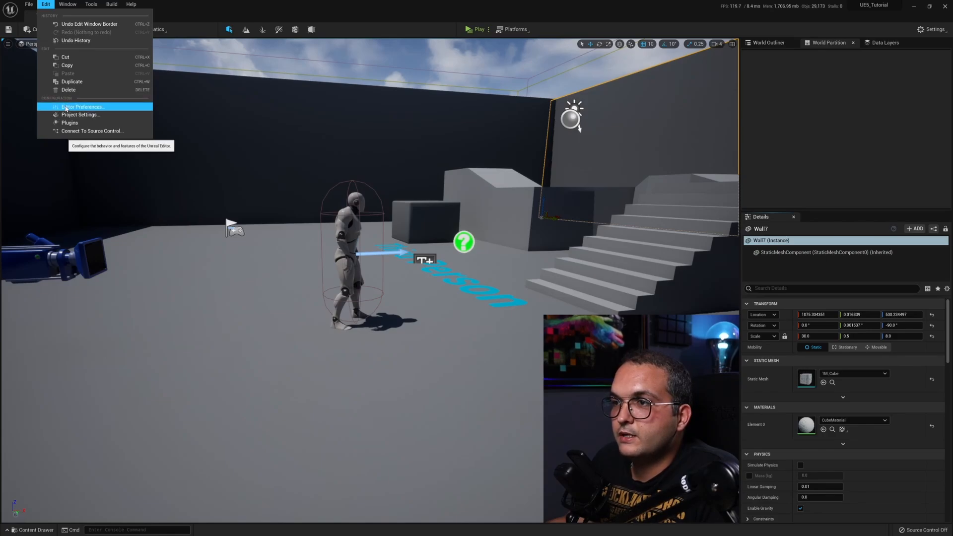
{"action": "left_click", "coordinate": [65, 107]}
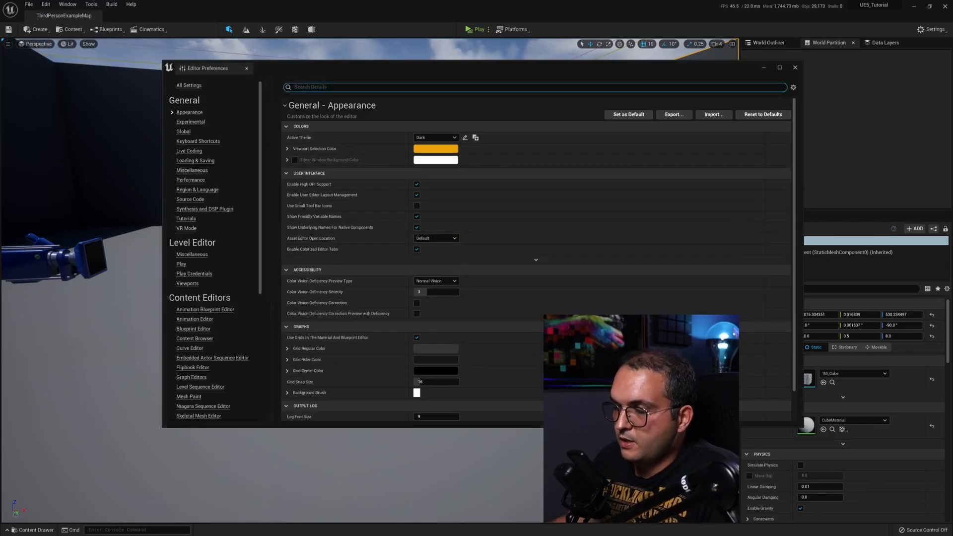
{"action": "type", "text": "framerate"}
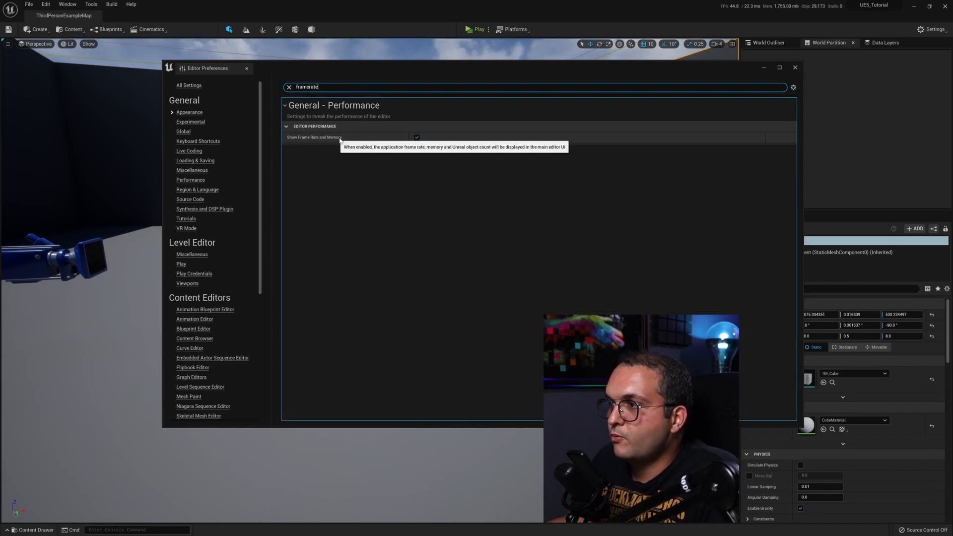
{"action": "left_click", "coordinate": [416, 138]}
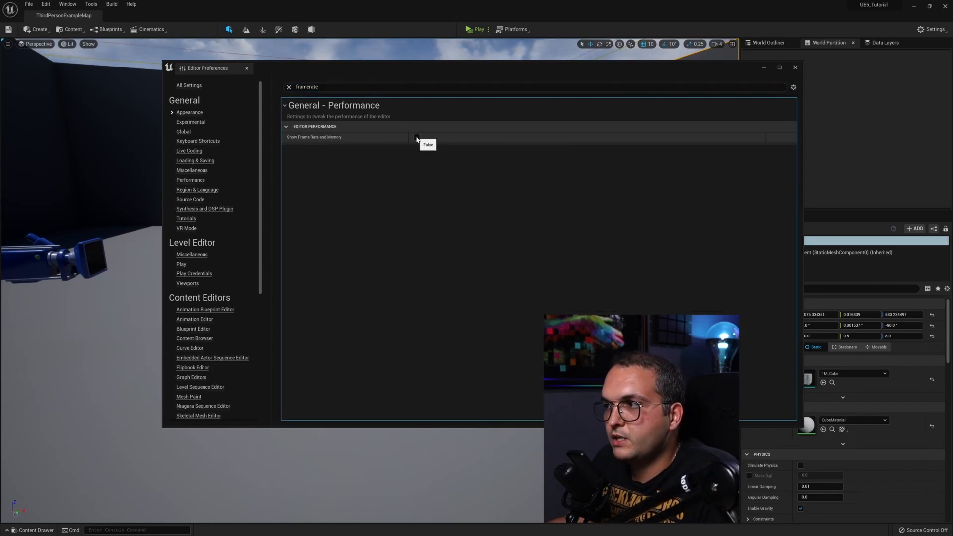
{"action": "left_click", "coordinate": [417, 138]}
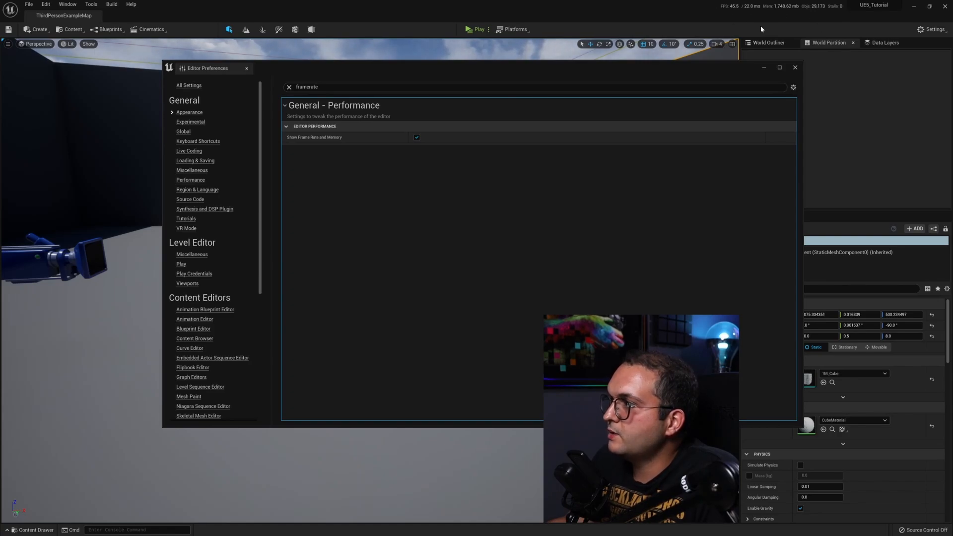
{"action": "left_click", "coordinate": [796, 68]}
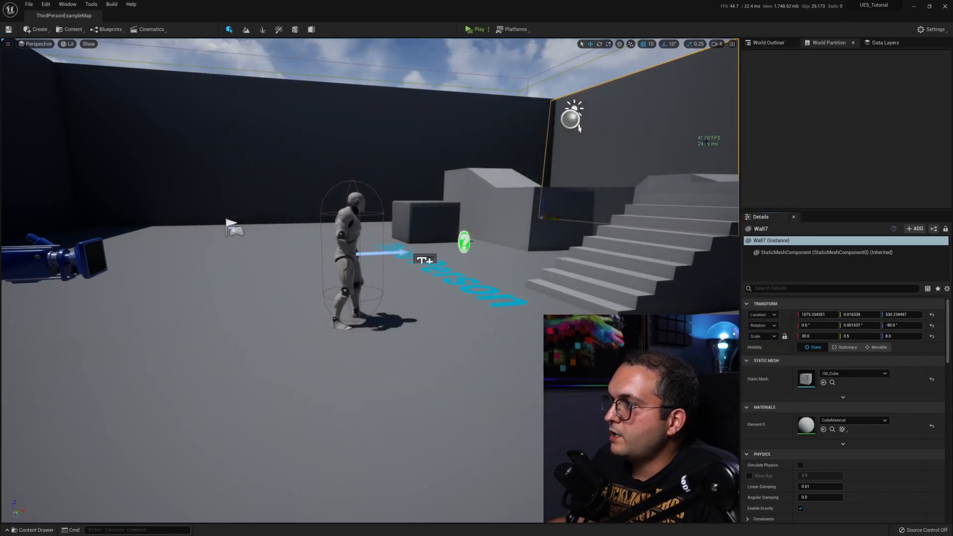
Step: Run the console command "stat fps" again to toggle the viewport's frame rate display
{"action": "type", "text": "stat fps"}
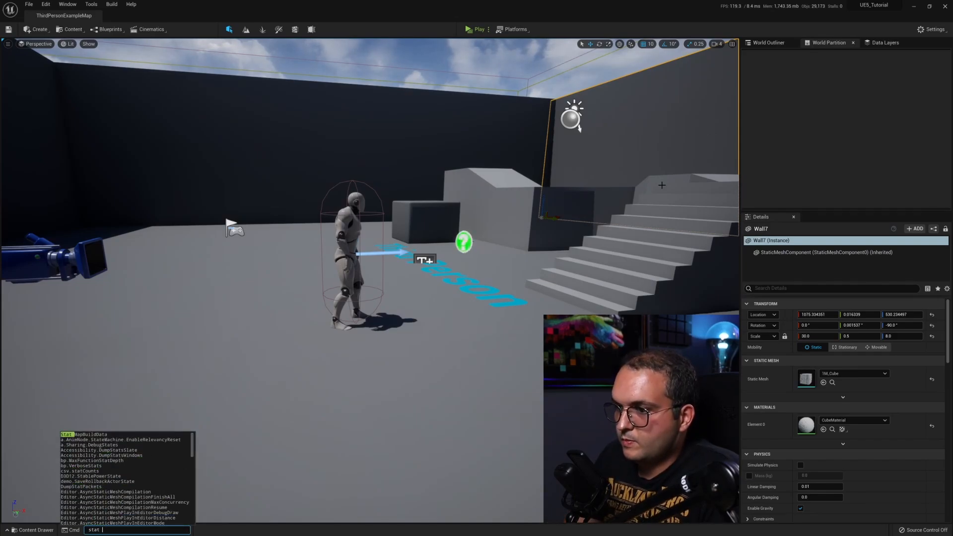
{"action": "key", "text": "Return"}
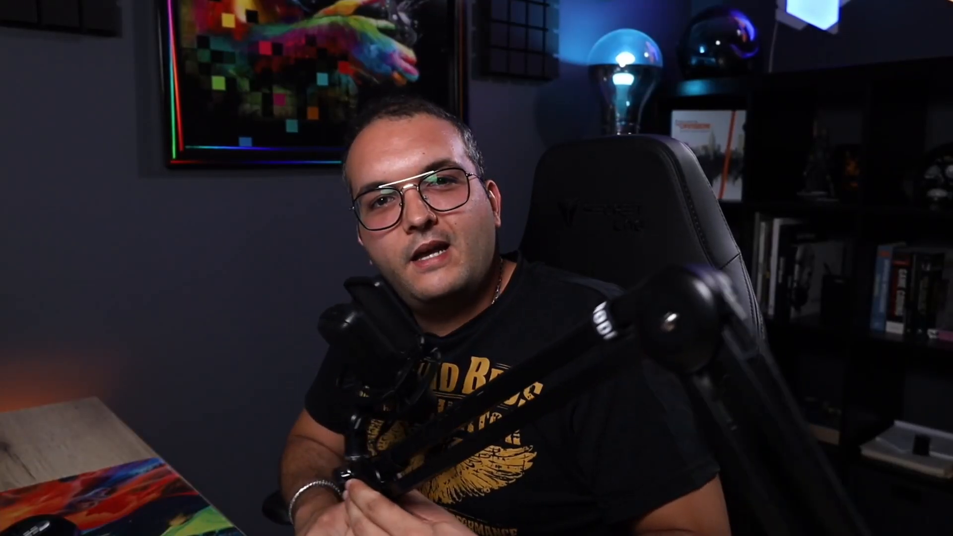